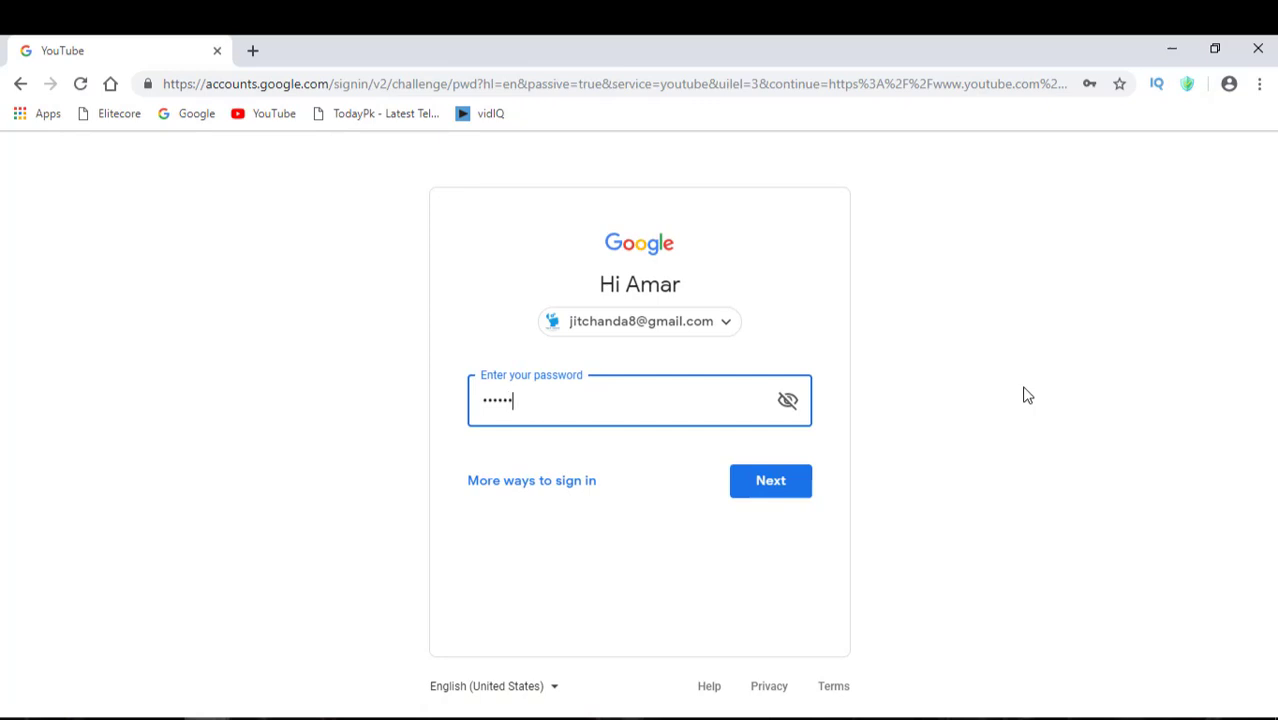
# Finish signing in, decline saving the password, and go to the Amar Tutorial channel page
pyautogui.press('Return')
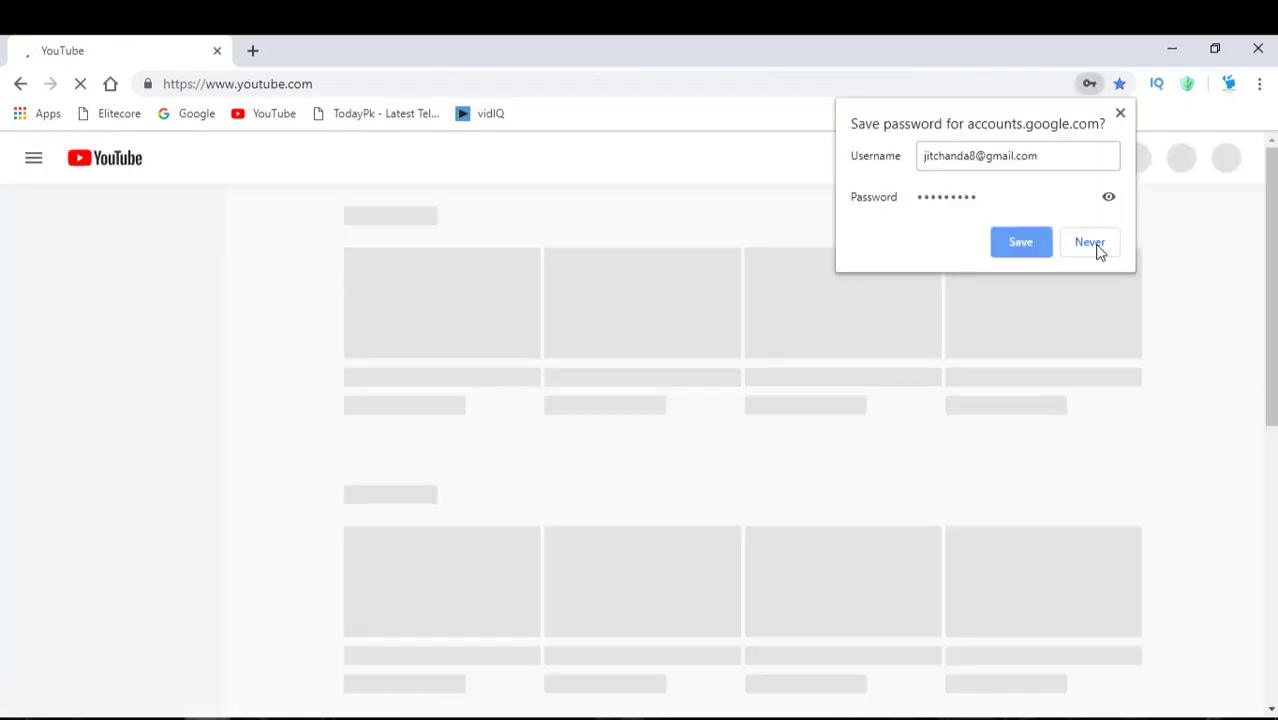
pyautogui.click(1090, 244)
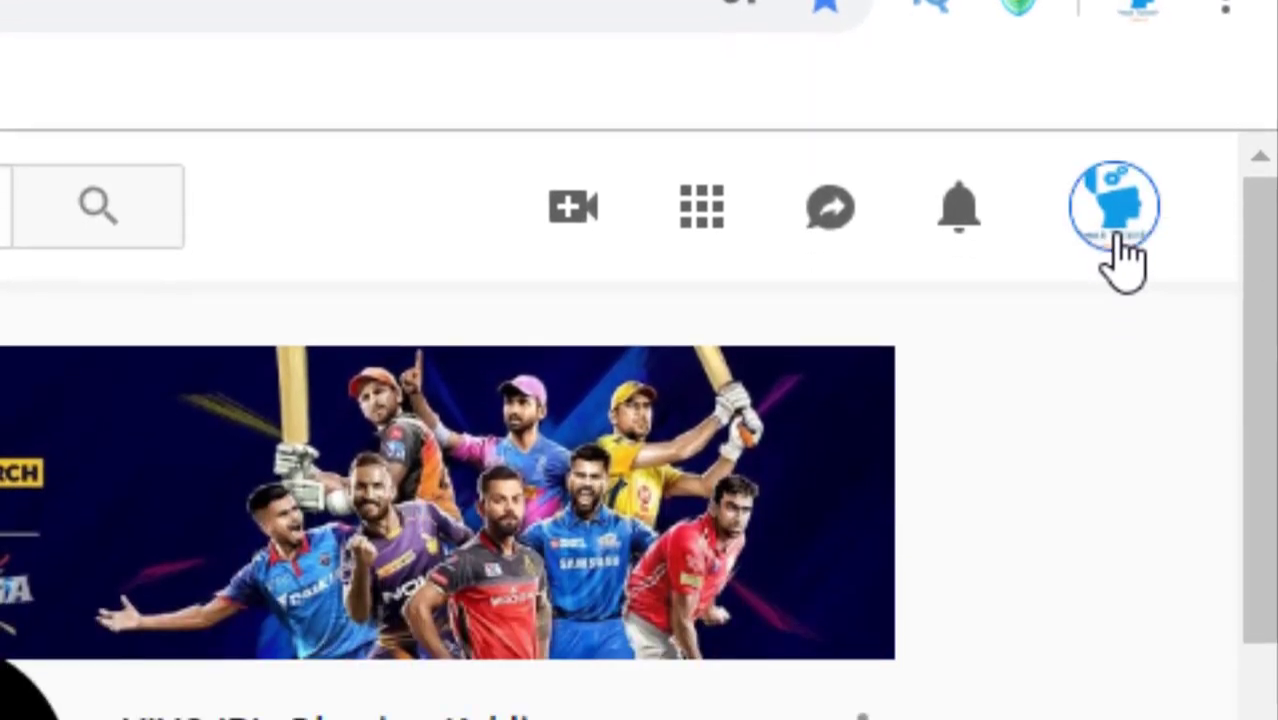
pyautogui.click(1117, 240)
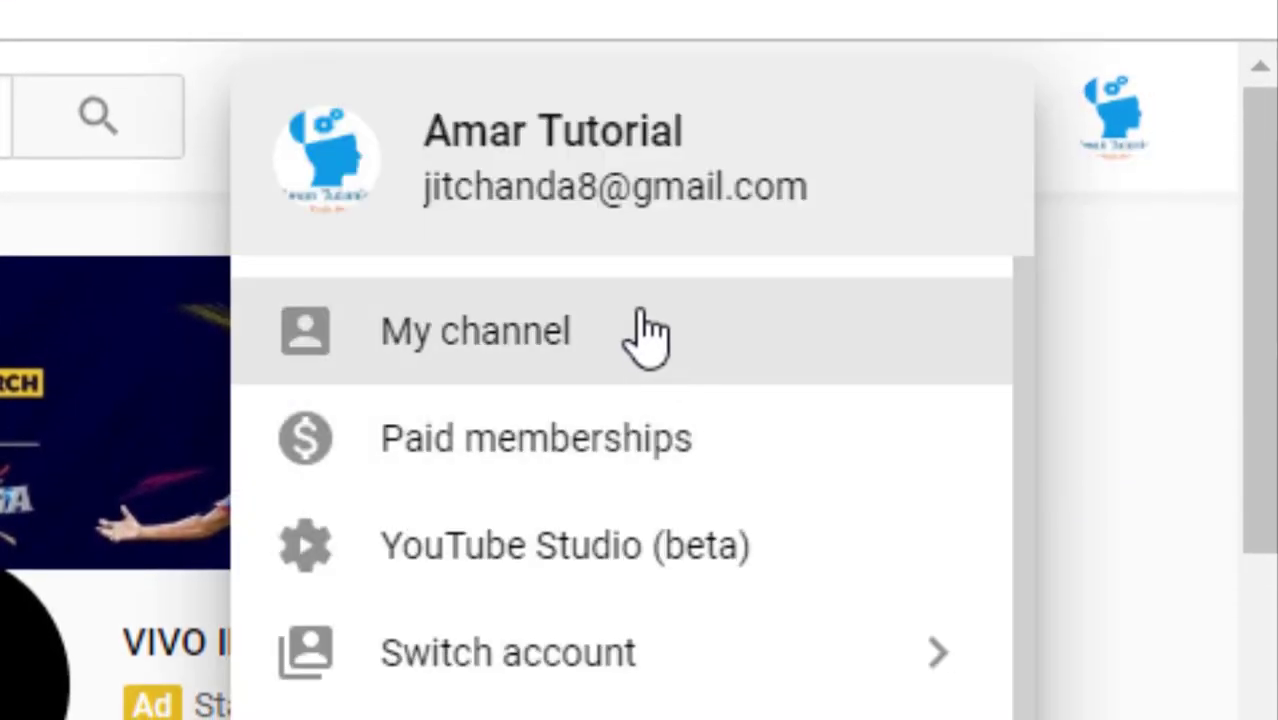
pyautogui.click(645, 333)
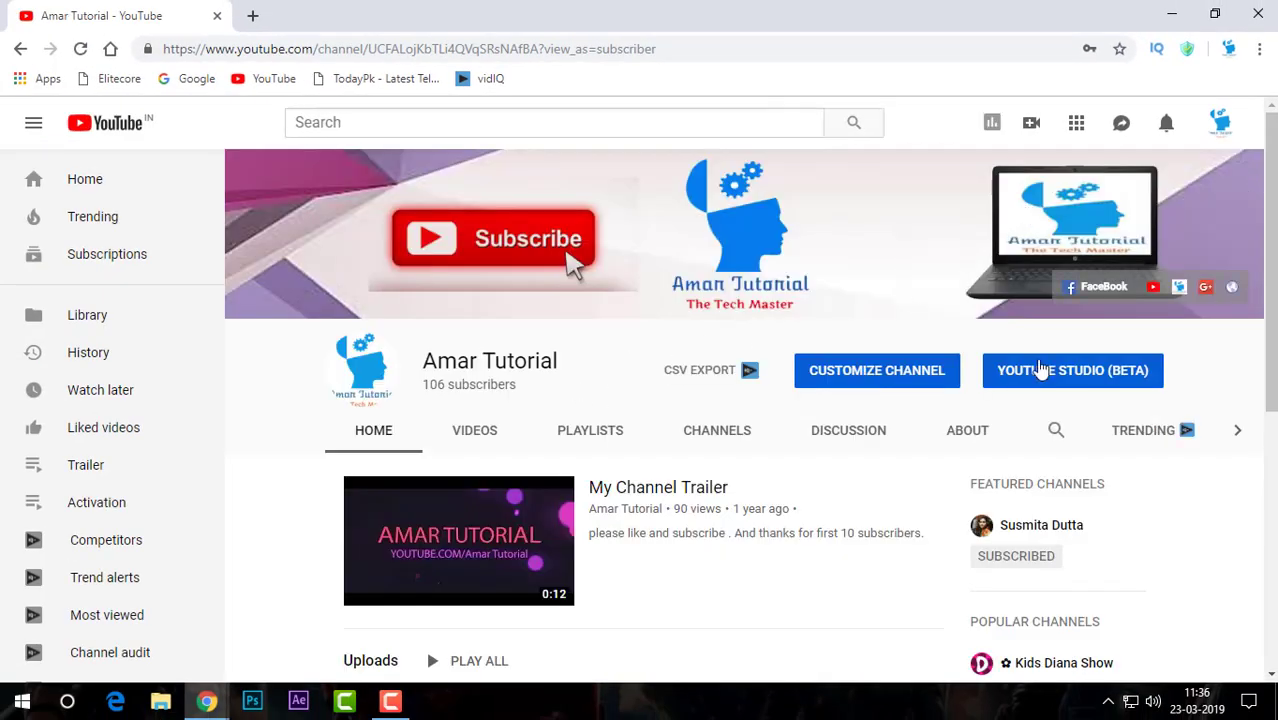
# Switch the channel page to its Customize Channel view
pyautogui.click(1225, 128)
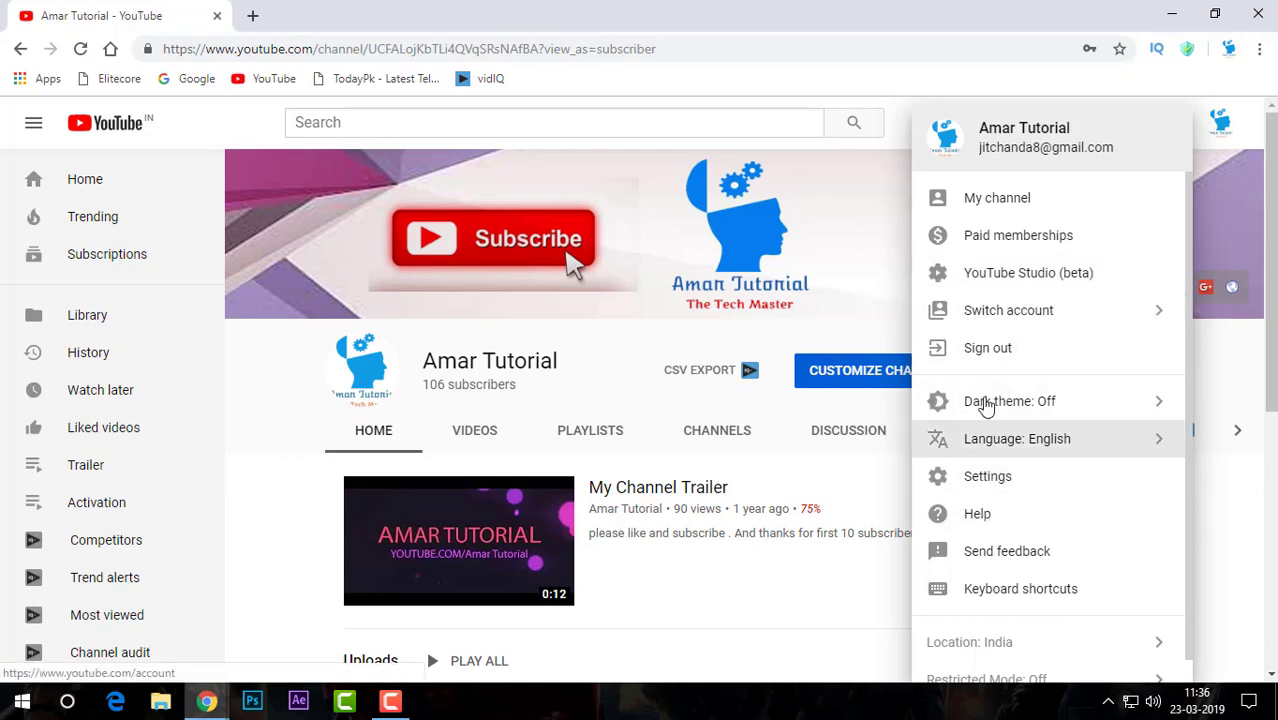
pyautogui.click(585, 373)
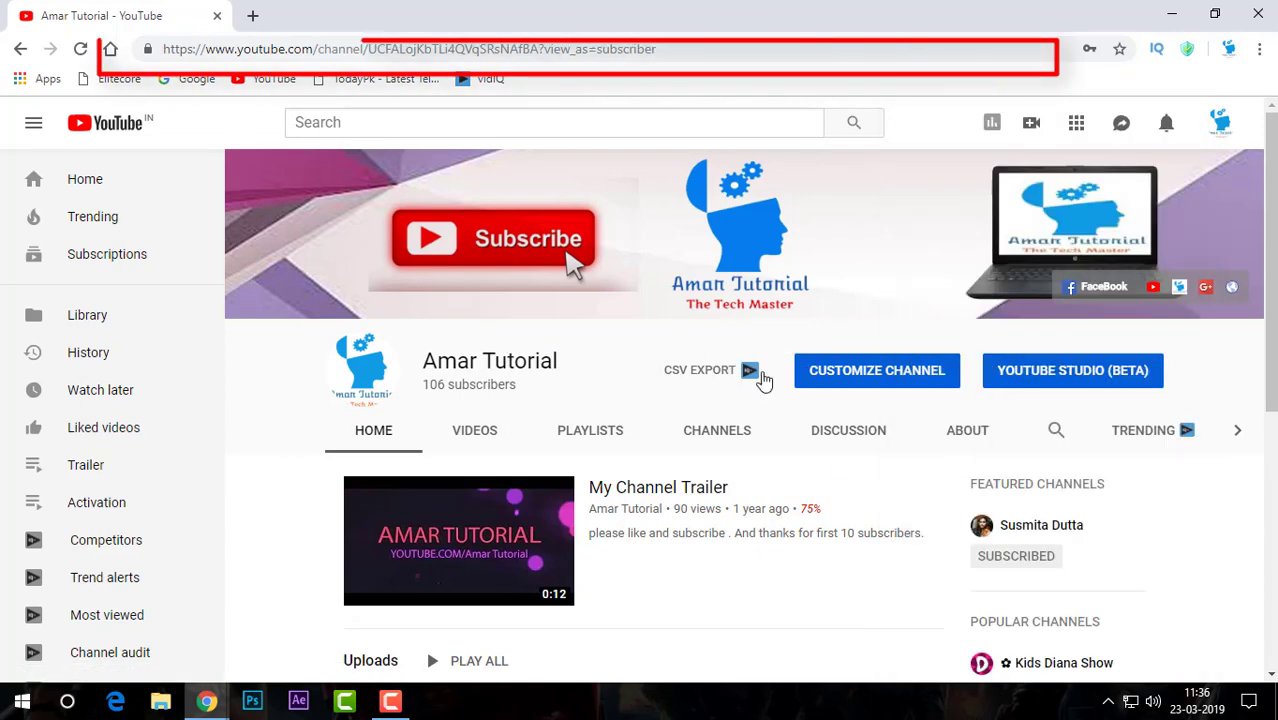
pyautogui.click(887, 376)
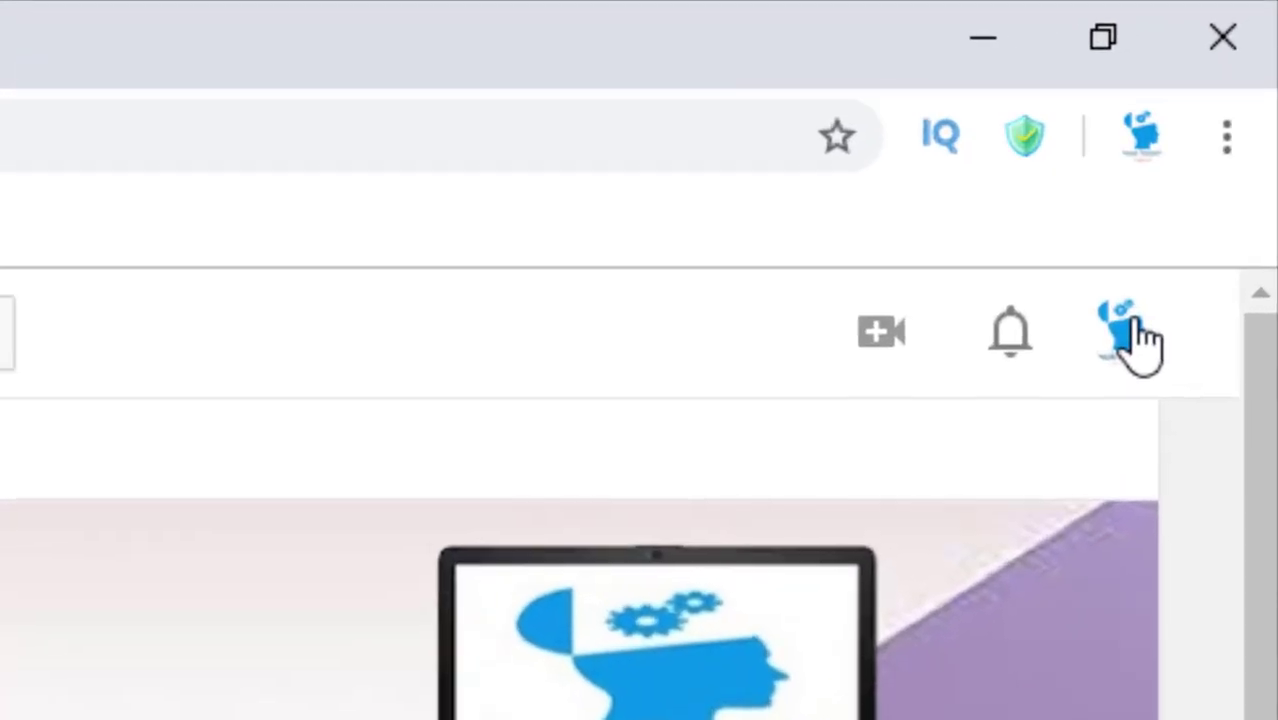
pyautogui.click(1221, 119)
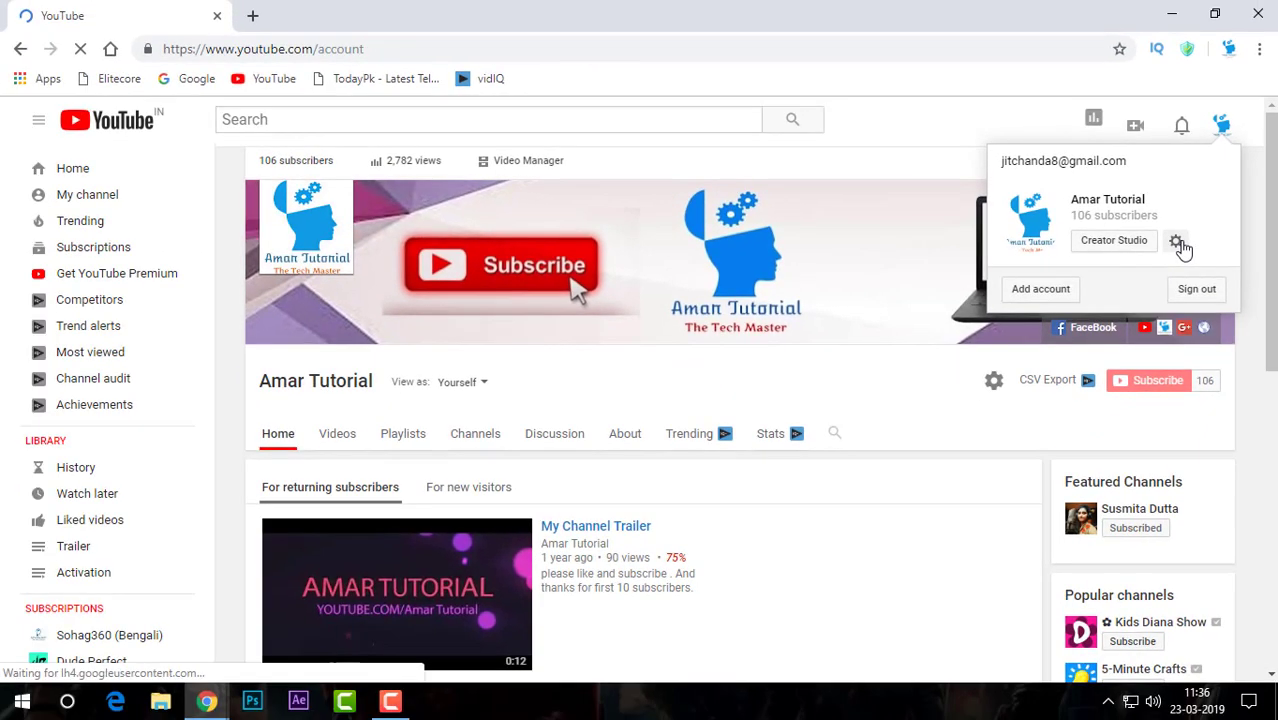
# Go from the account settings to the Advanced settings page
pyautogui.click(995, 378)
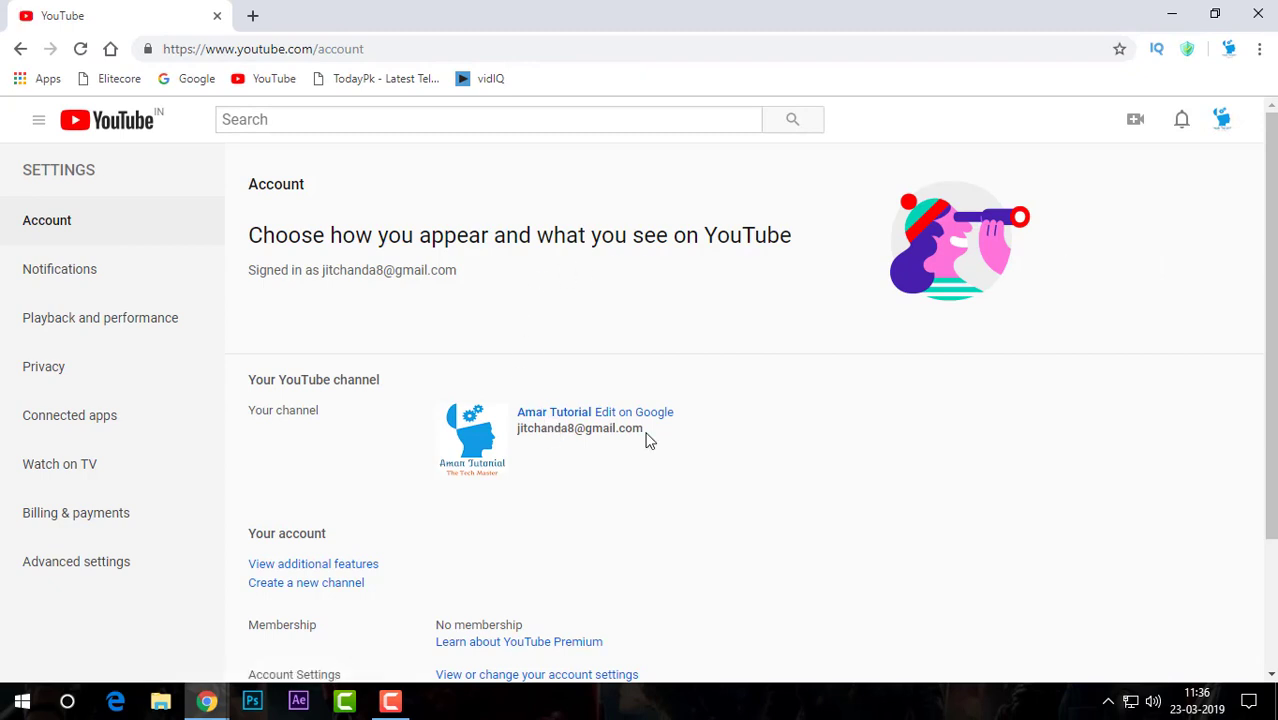
pyautogui.scroll(-3, 848, 374)
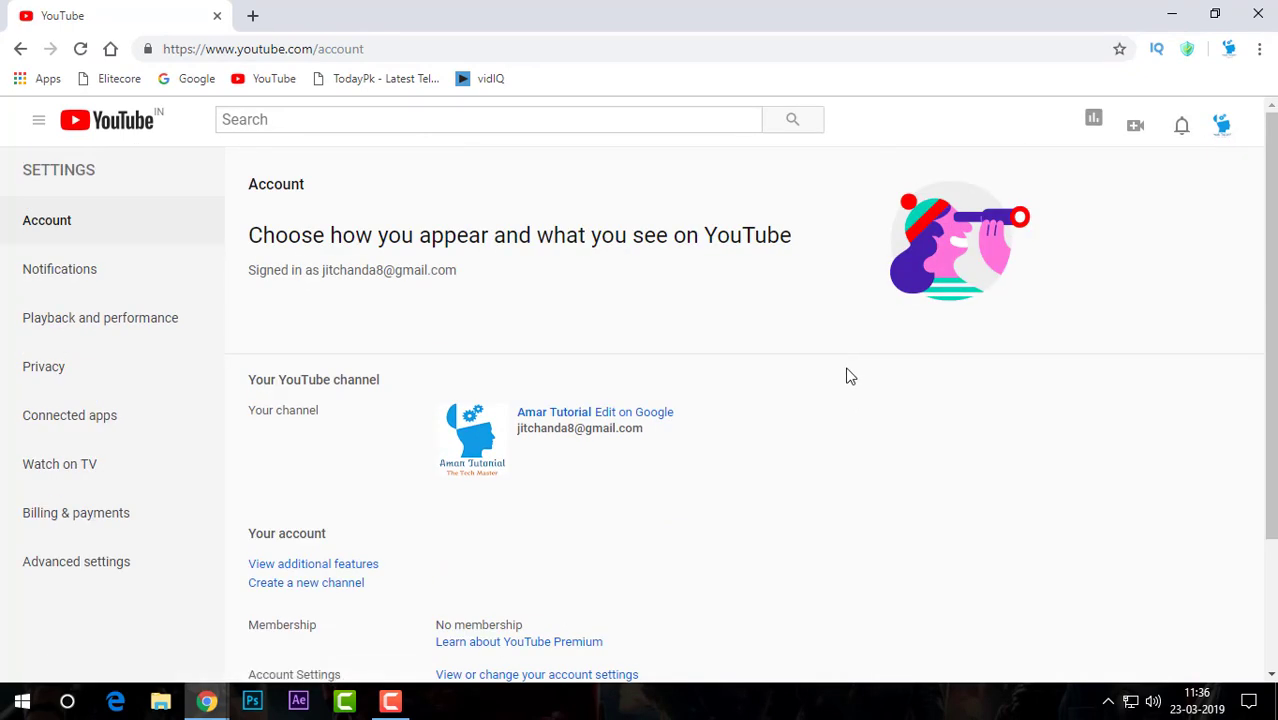
pyautogui.scroll(-1, 846, 376)
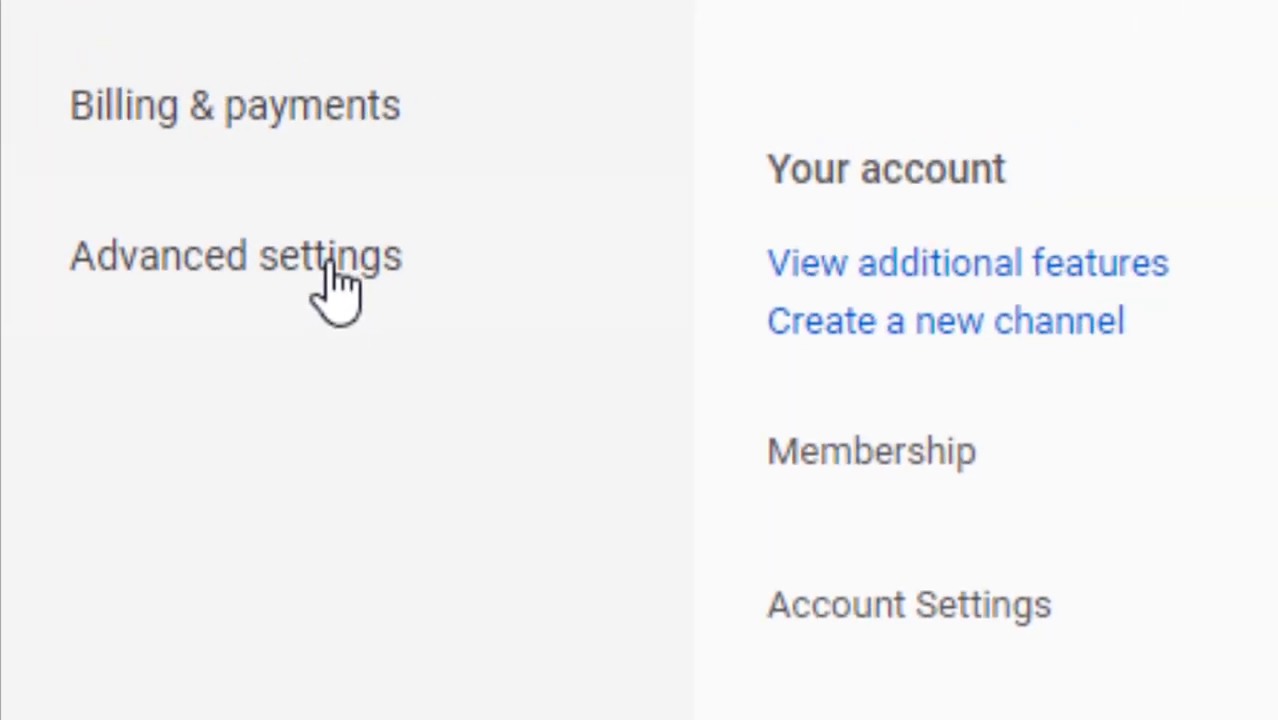
pyautogui.click(221, 461)
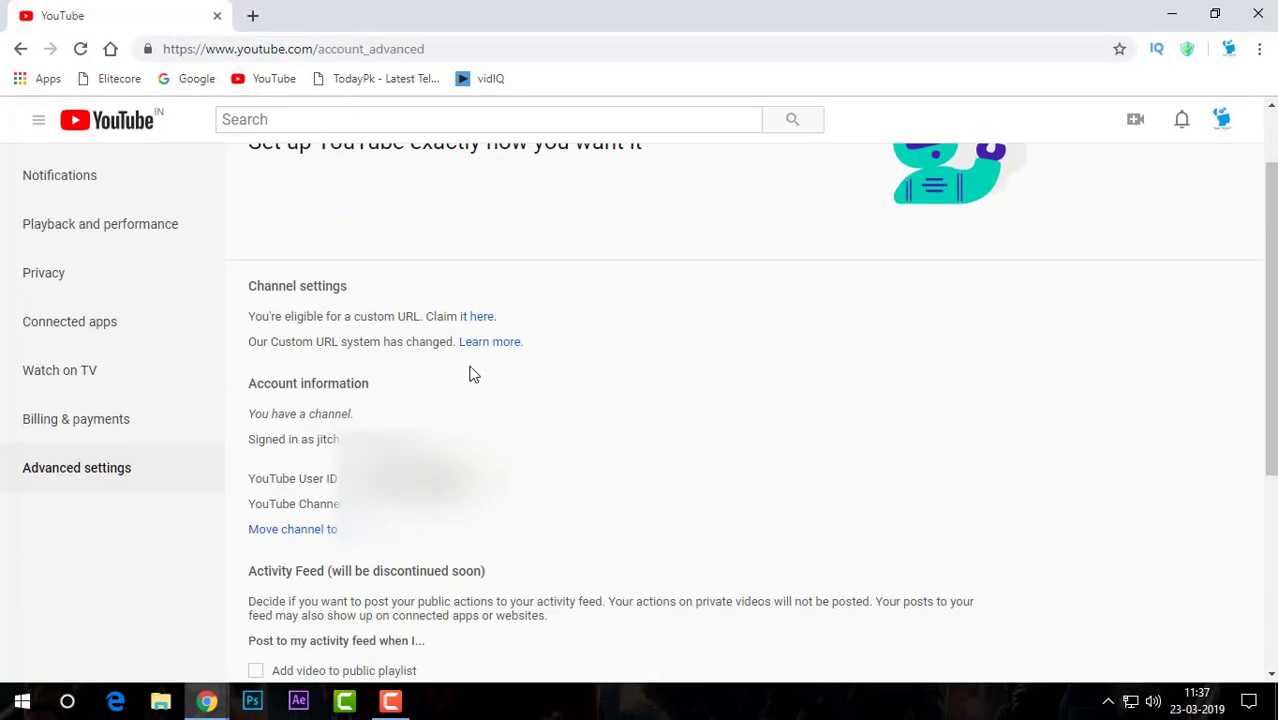
# Follow the Custom URL note's link to its help article in a new tab
pyautogui.moveTo(252, 346); pyautogui.dragTo(531, 346)
pyautogui.click(524, 360)
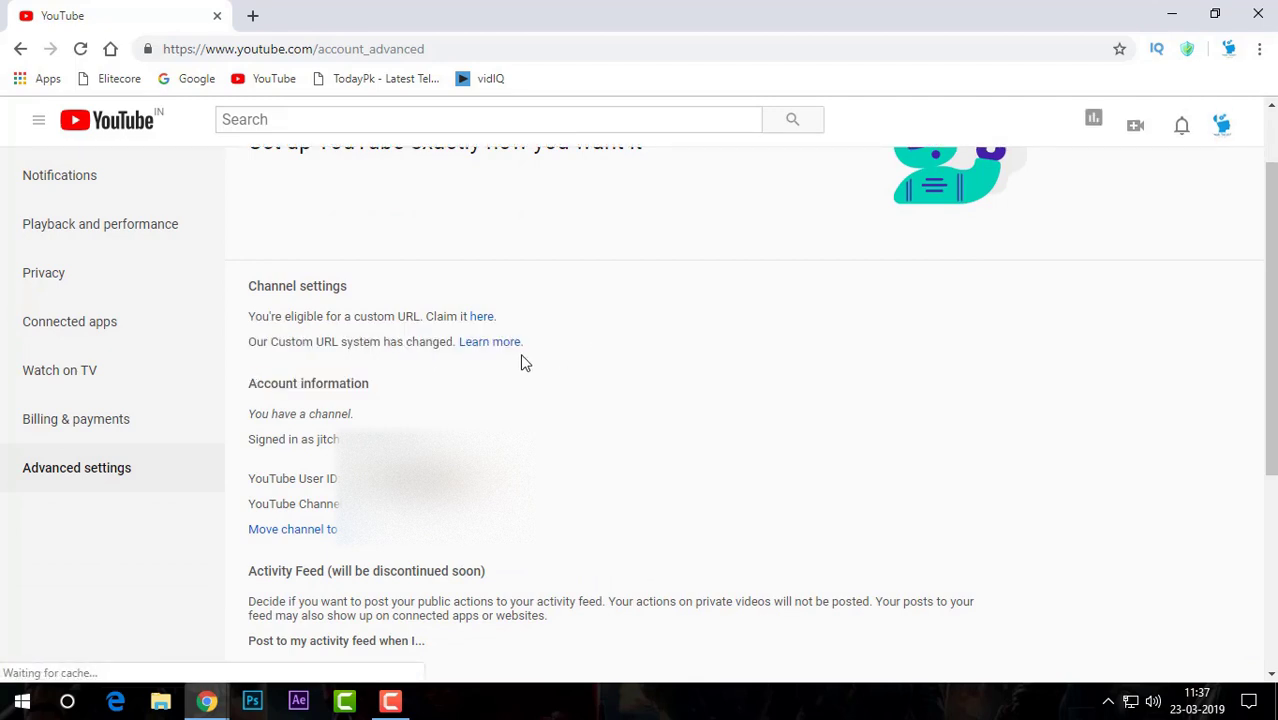
pyautogui.click(499, 343)
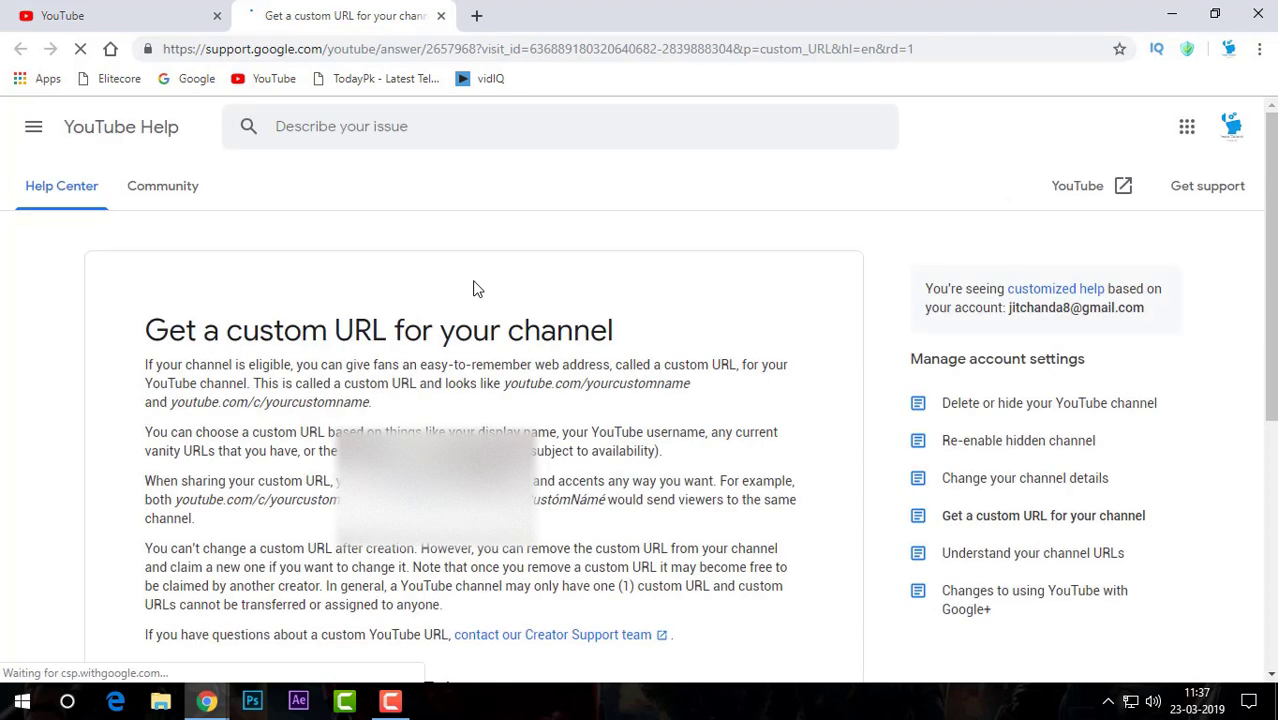
# Expand General eligibility requirements and highlight the 100 subscribers, channel icon and channel art requirements
pyautogui.scroll(-5, 627, 363)
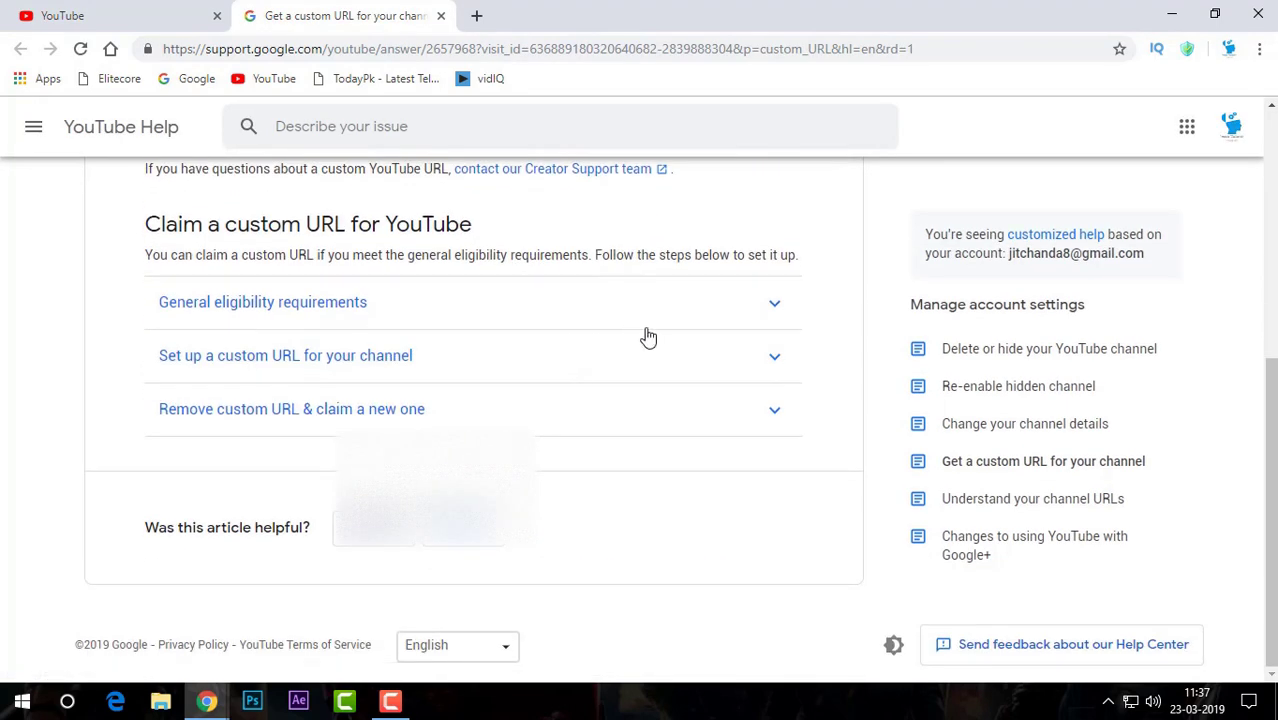
pyautogui.click(756, 318)
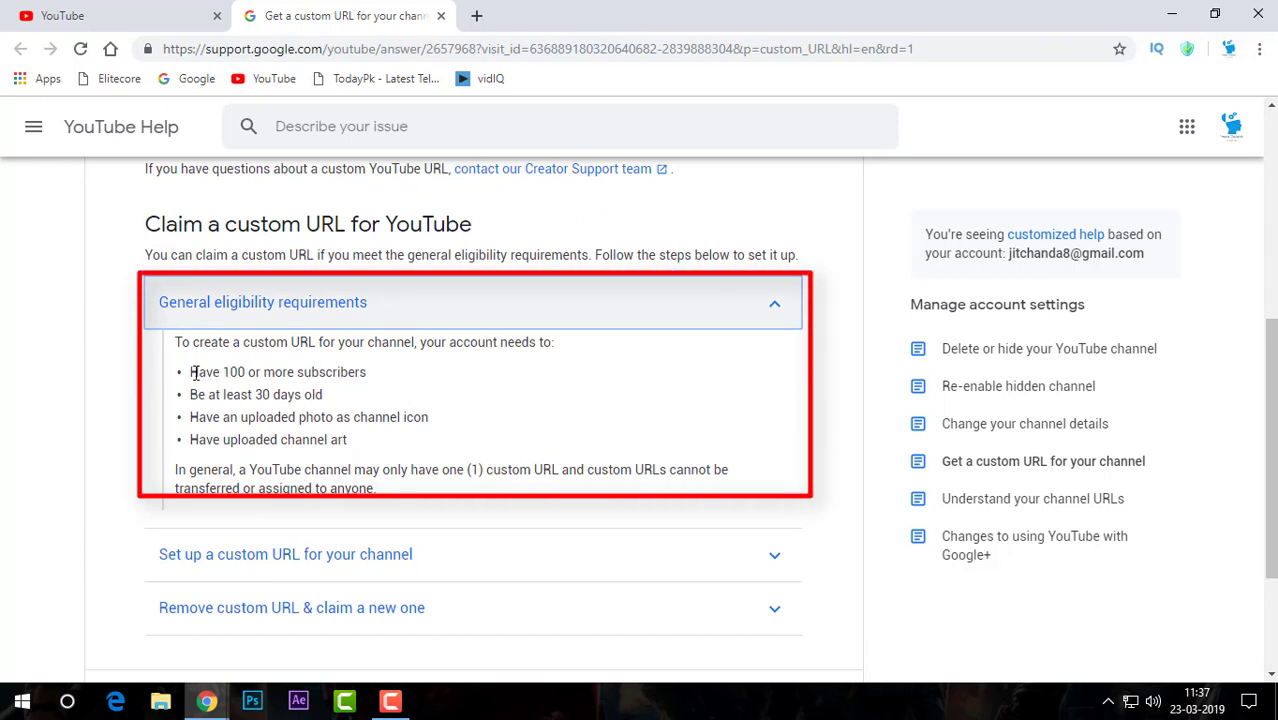
pyautogui.moveTo(193, 372); pyautogui.dragTo(387, 389)
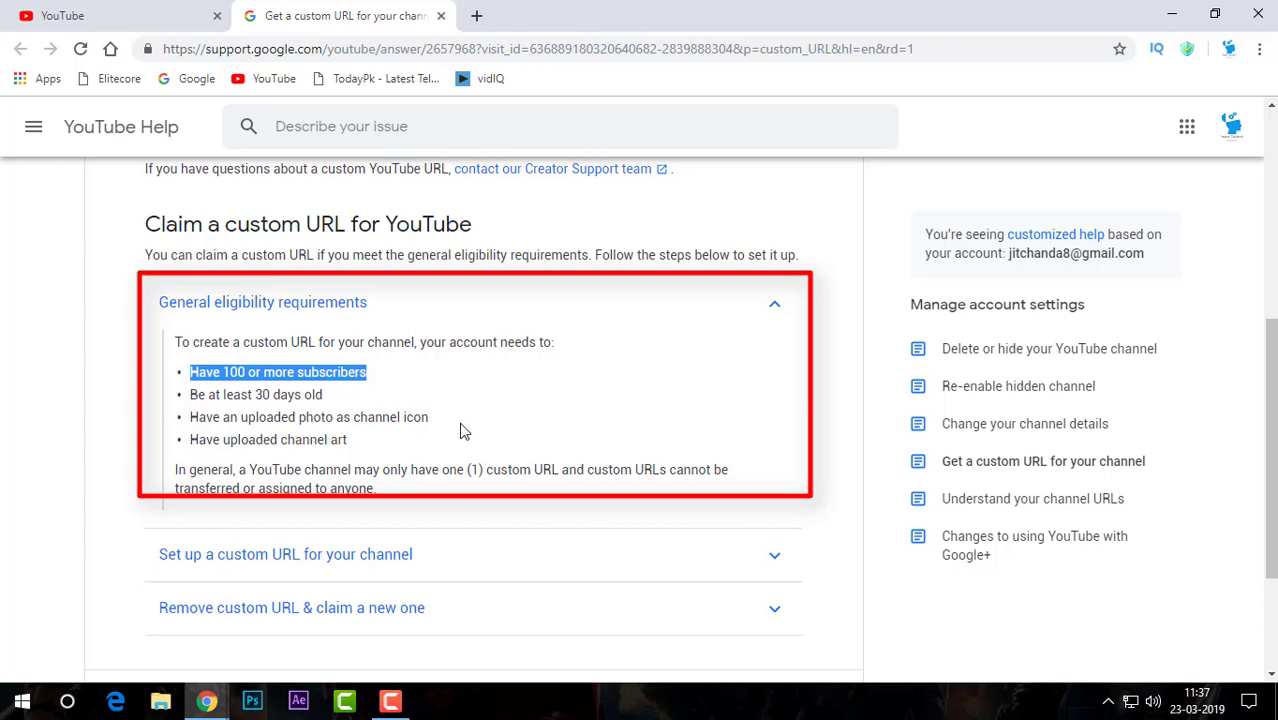
pyautogui.moveTo(197, 421); pyautogui.dragTo(434, 423)
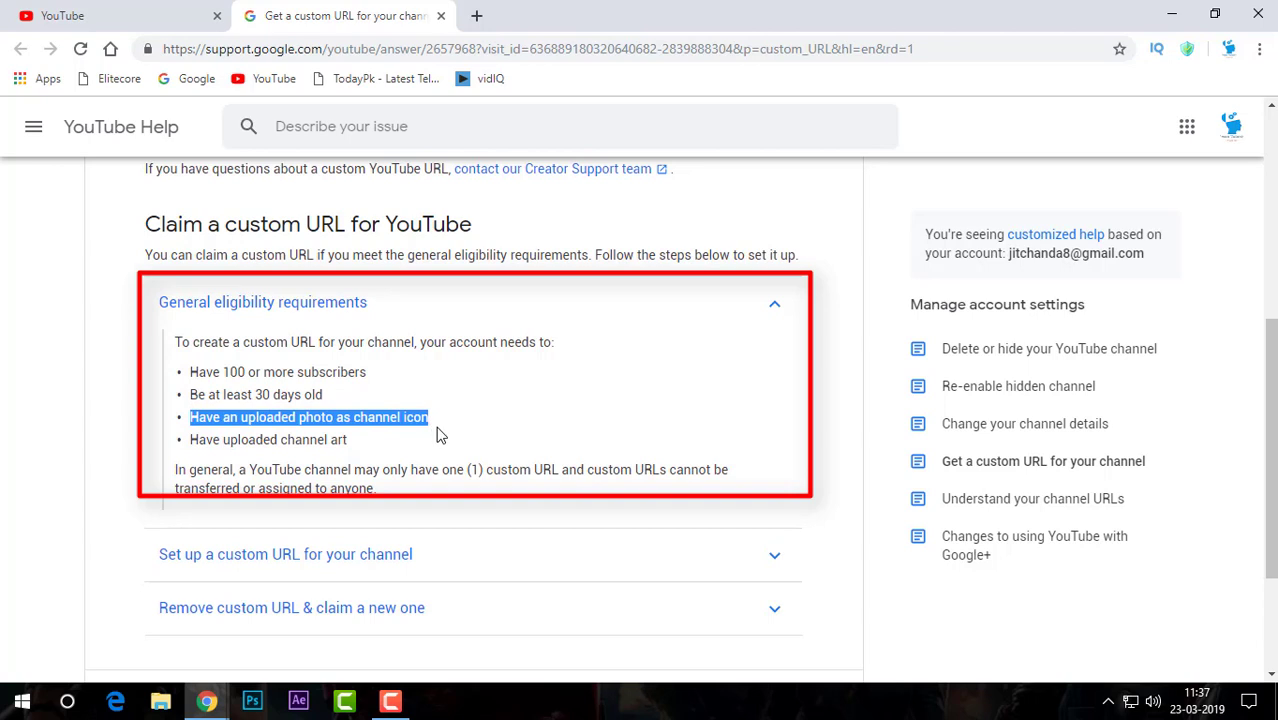
pyautogui.moveTo(197, 438); pyautogui.dragTo(296, 444)
pyautogui.moveTo(192, 438); pyautogui.dragTo(350, 439)
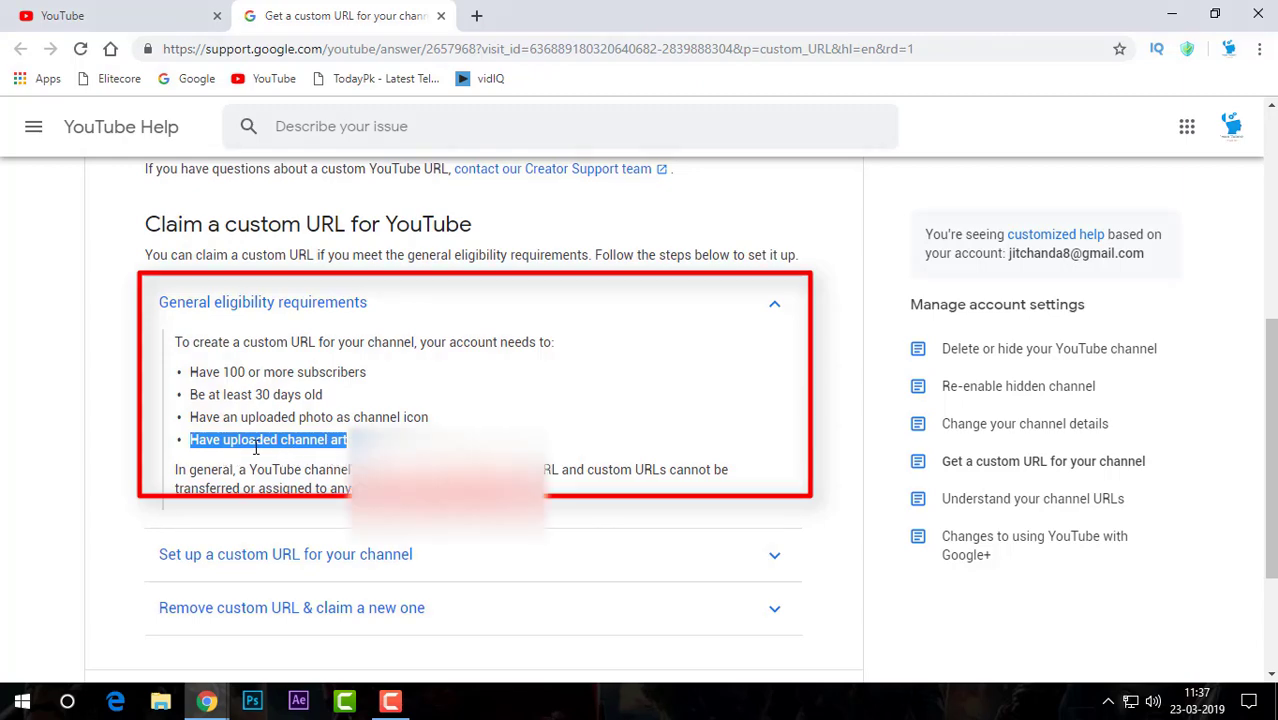
# Collapse the requirements section and return to the YouTube Advanced settings tab
pyautogui.click(126, 12)
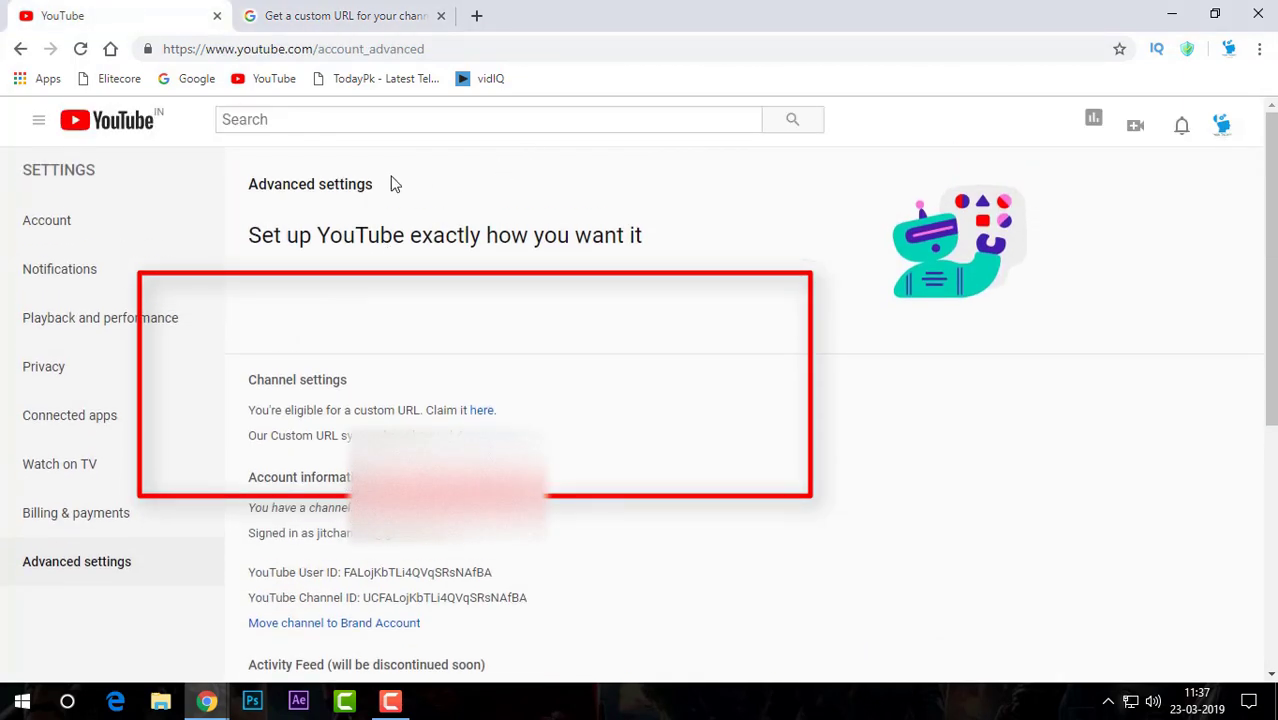
pyautogui.click(335, 15)
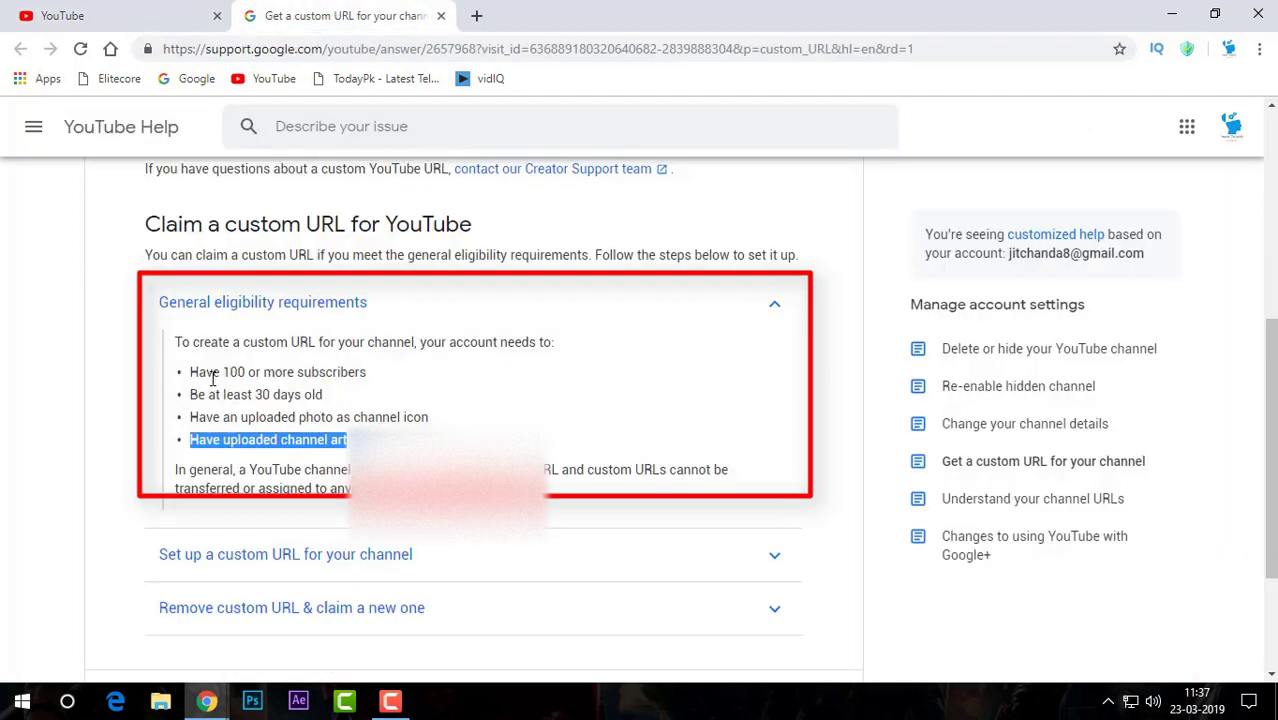
pyautogui.click(762, 302)
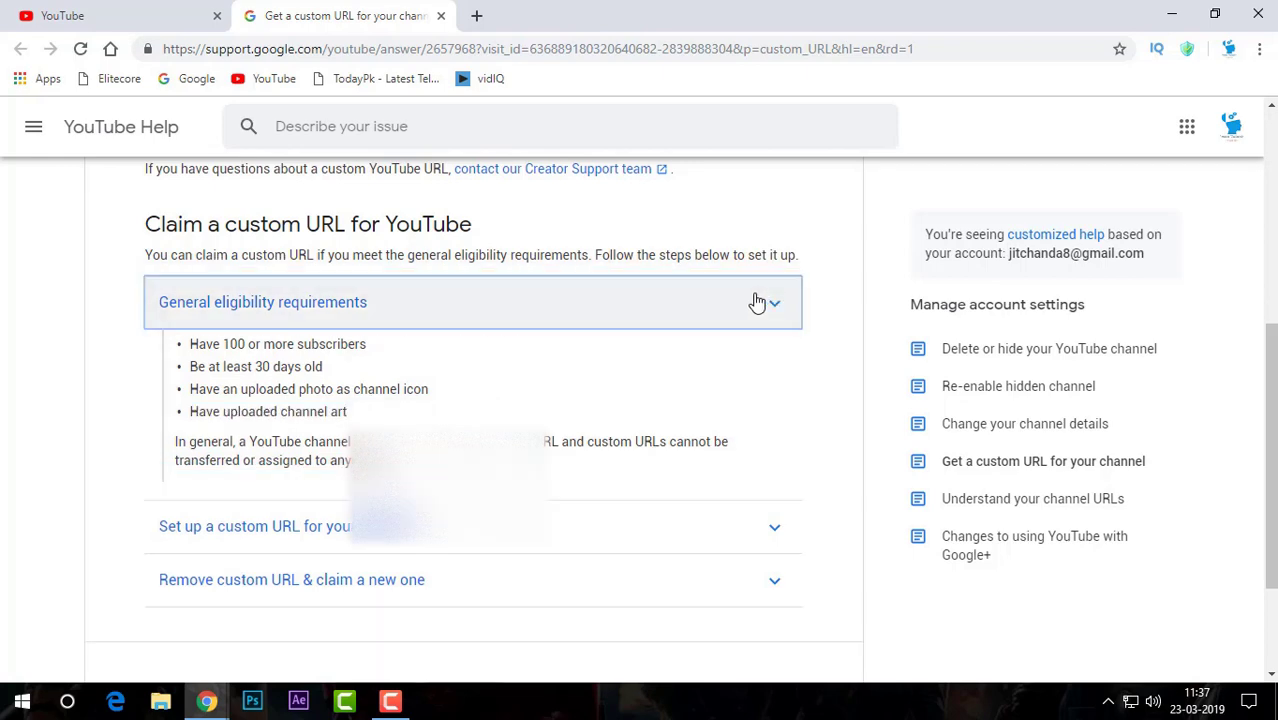
pyautogui.click(108, 10)
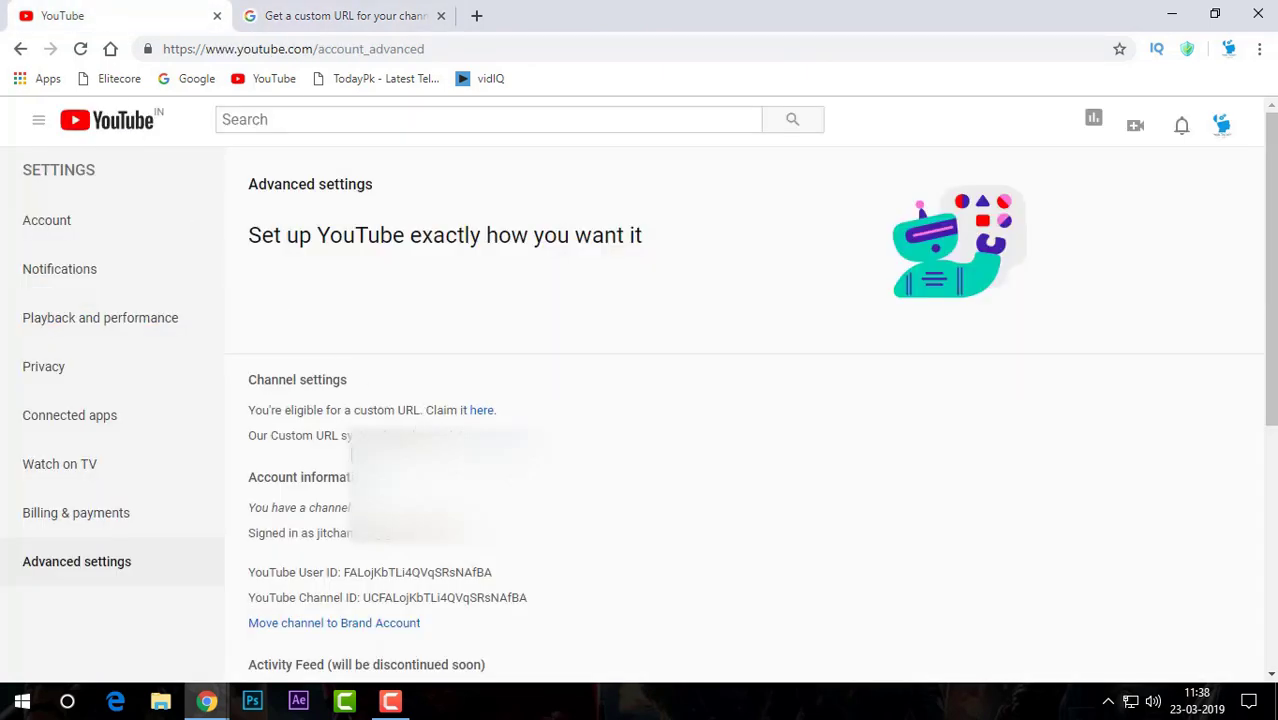
# Highlight the custom URL eligibility and URL system change sentences on Advanced settings
pyautogui.click(1222, 126)
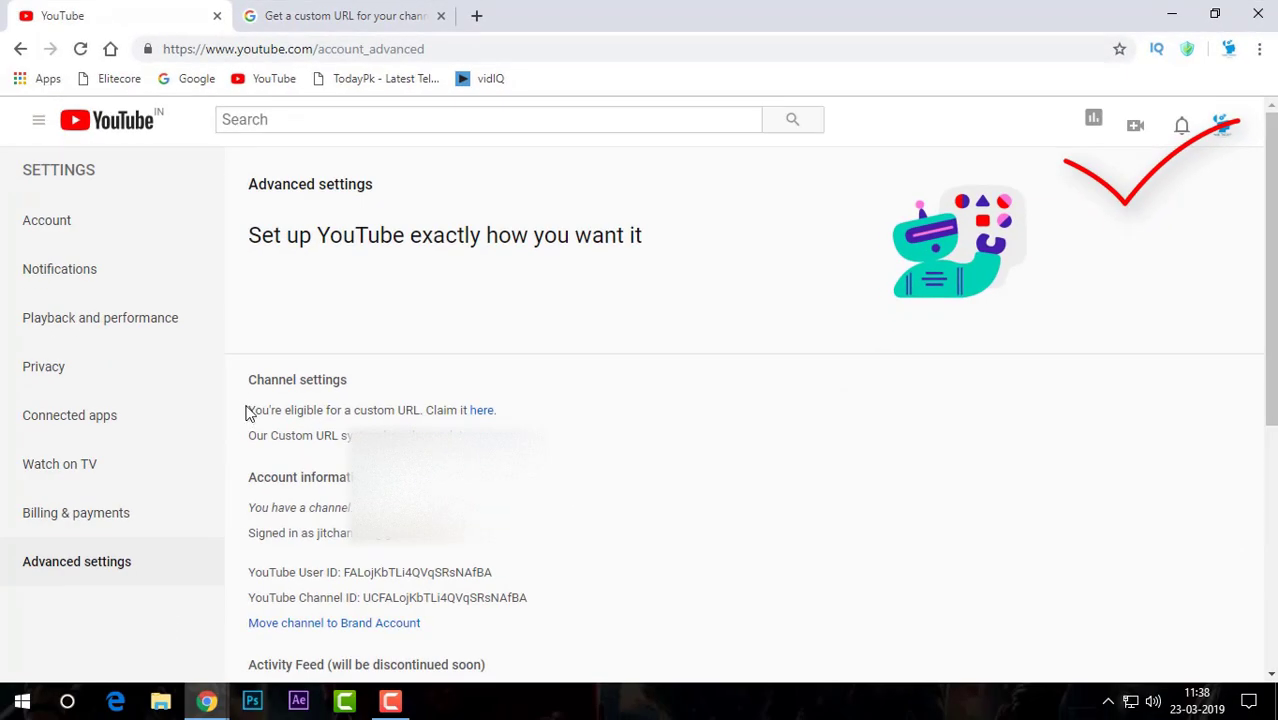
pyautogui.moveTo(248, 411); pyautogui.dragTo(548, 408)
pyautogui.click(598, 416)
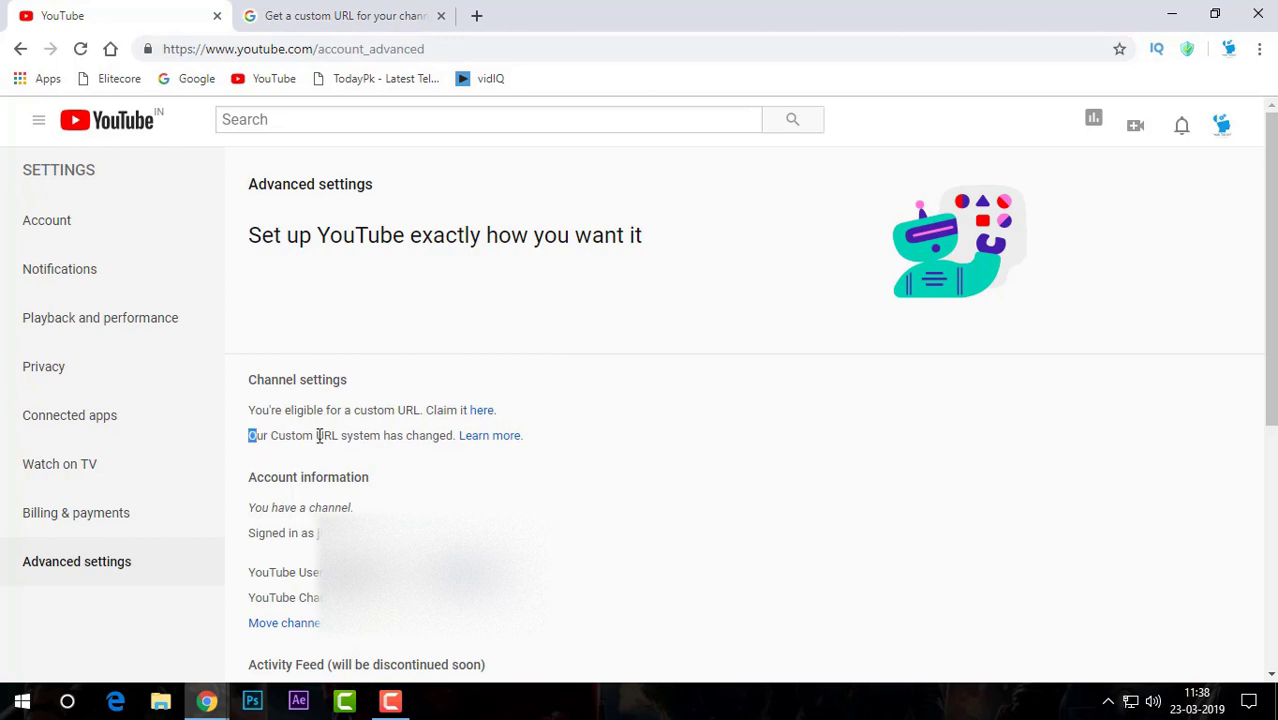
pyautogui.moveTo(319, 437); pyautogui.dragTo(537, 438)
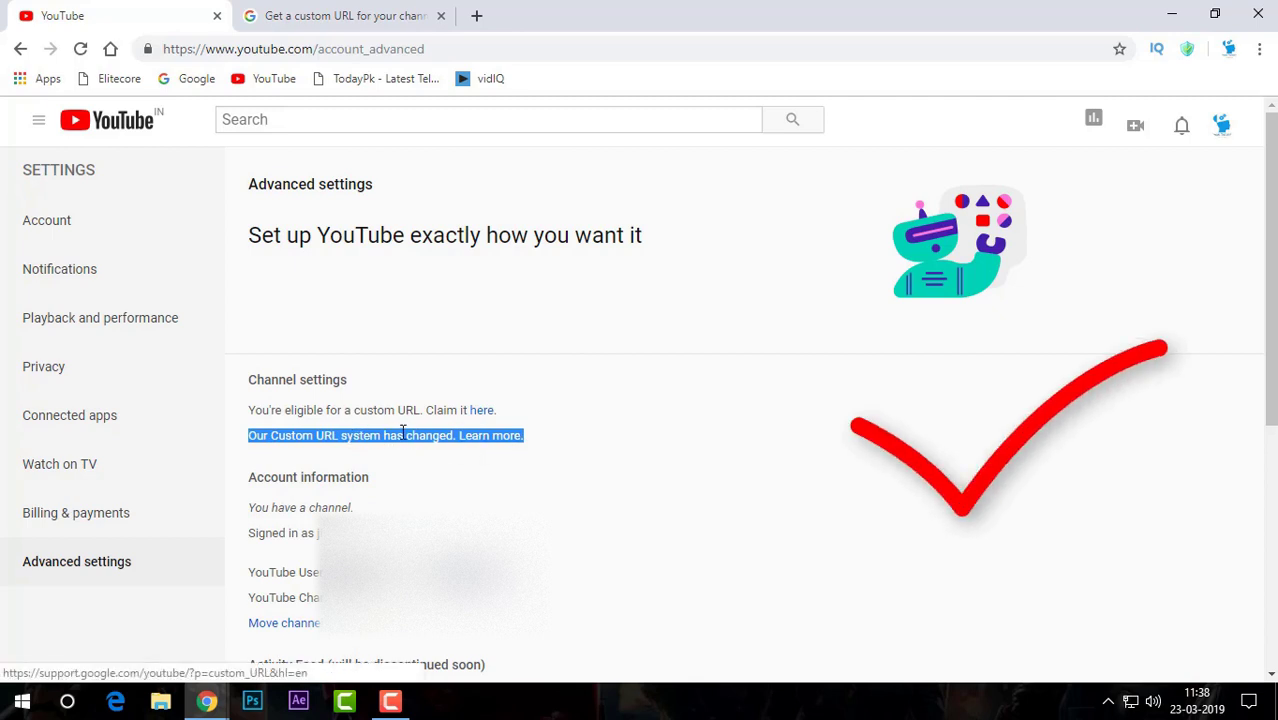
pyautogui.moveTo(247, 413); pyautogui.dragTo(533, 411)
# Close the custom URL help tab
pyautogui.click(593, 440)
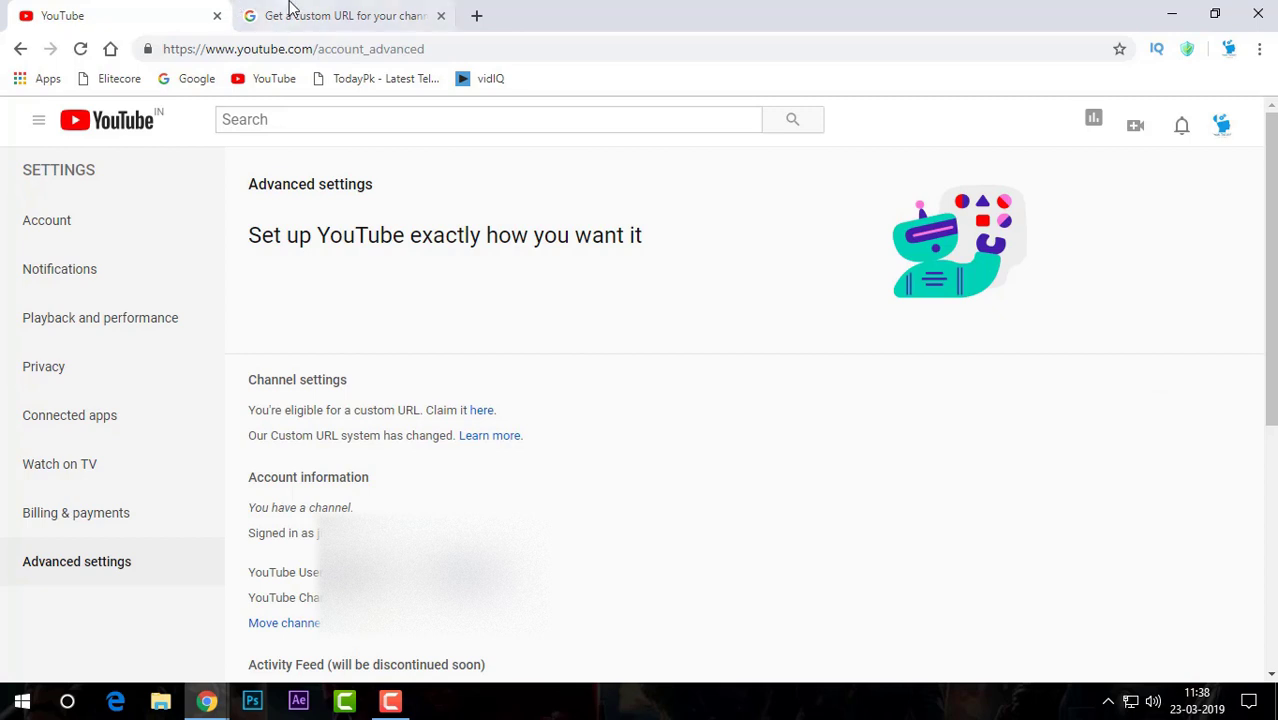
pyautogui.click(300, 15)
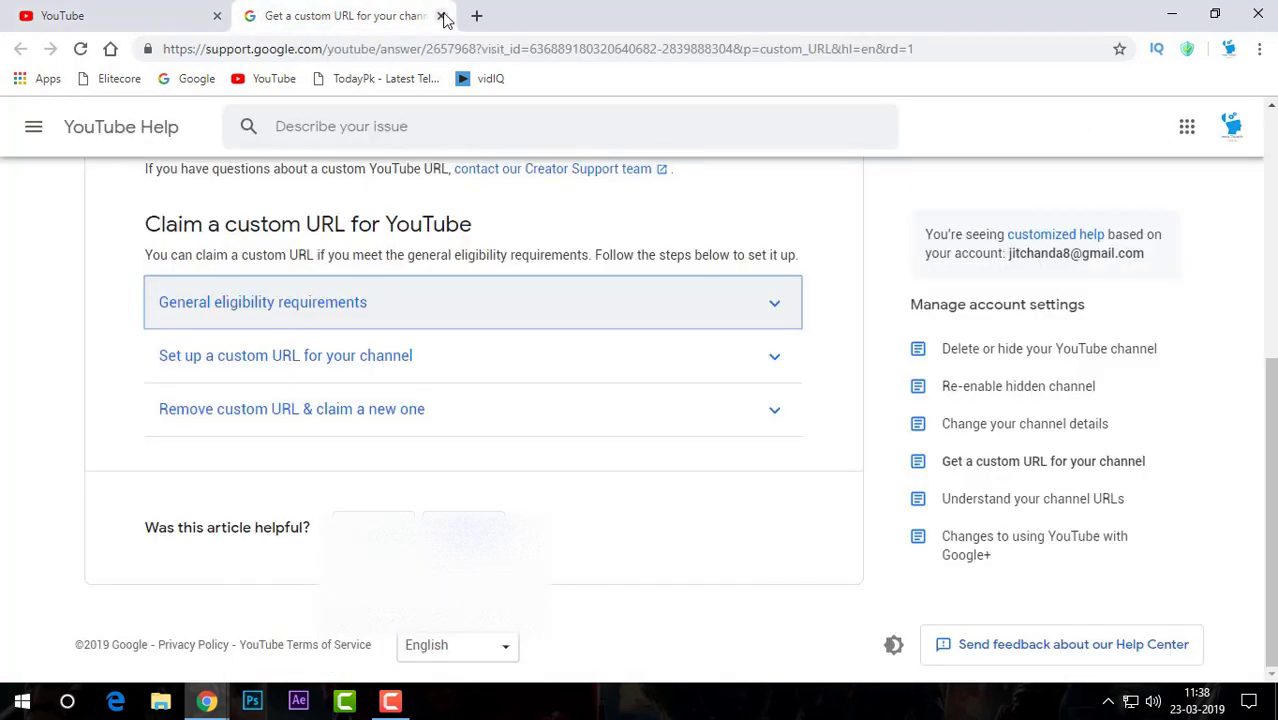
pyautogui.click(441, 16)
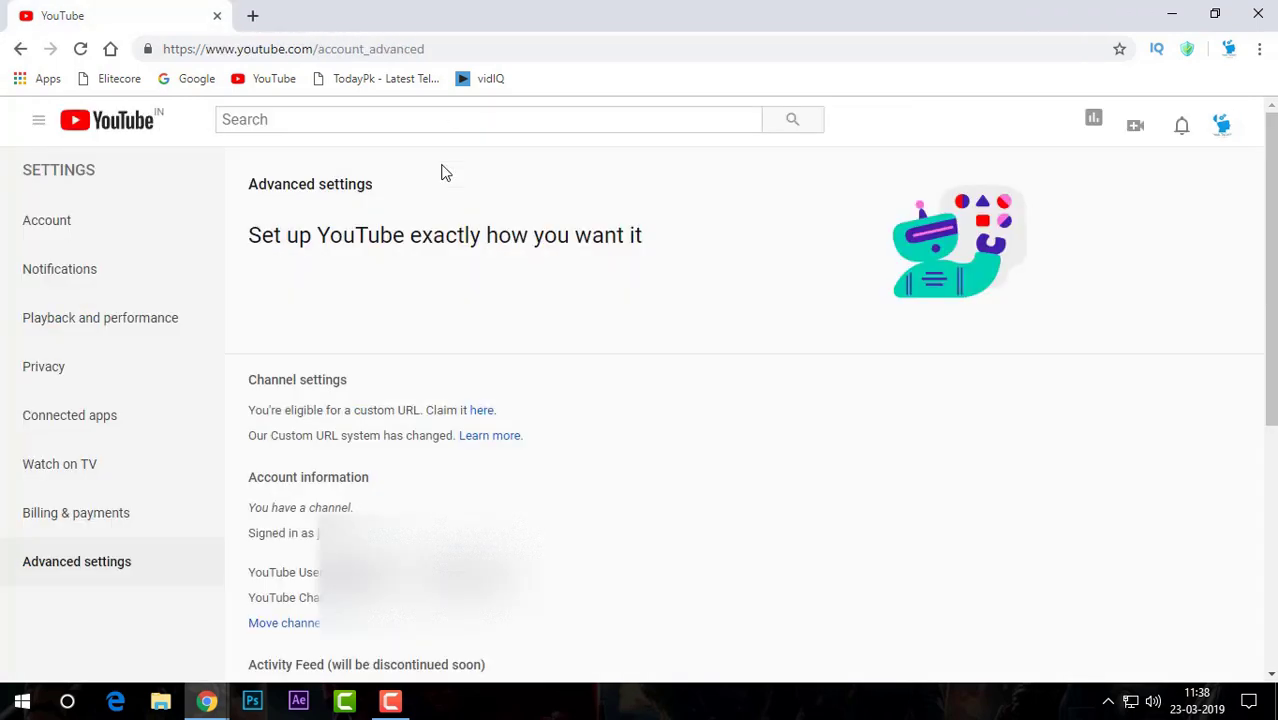
# Open the Get a custom URL form, accept the terms, and try suffixes 8 and 22
pyautogui.click(482, 412)
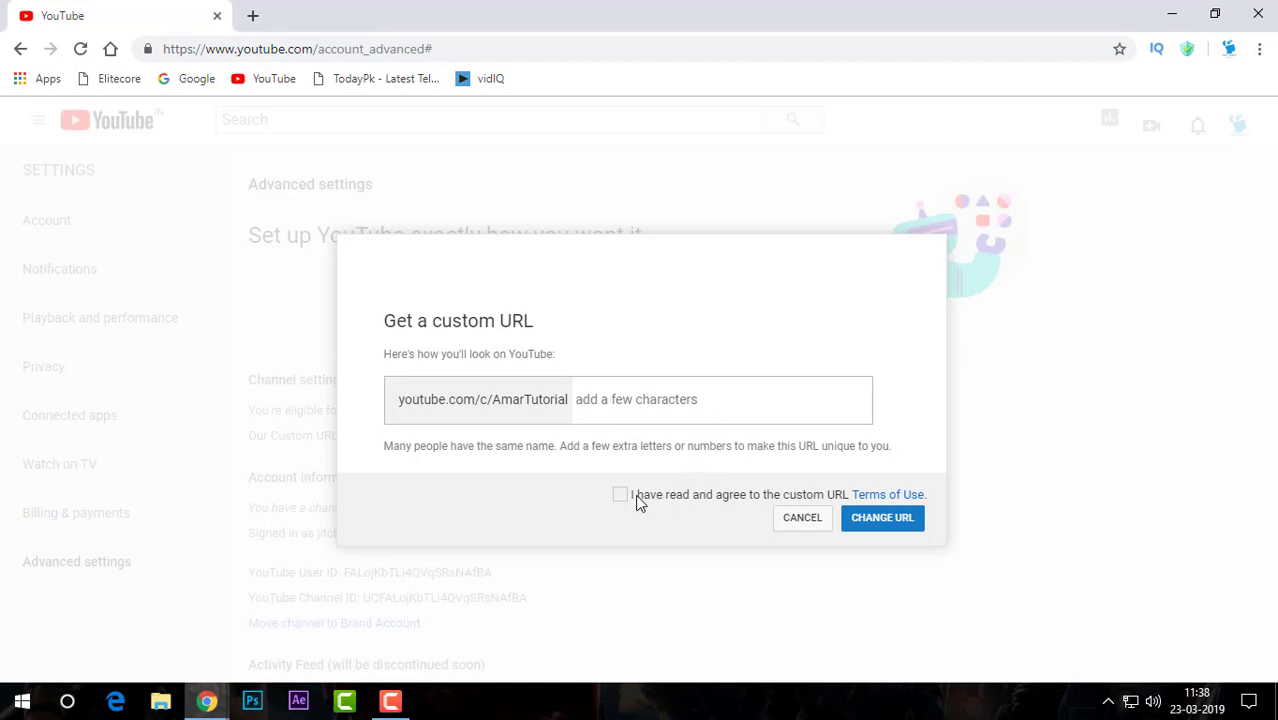
pyautogui.click(620, 494)
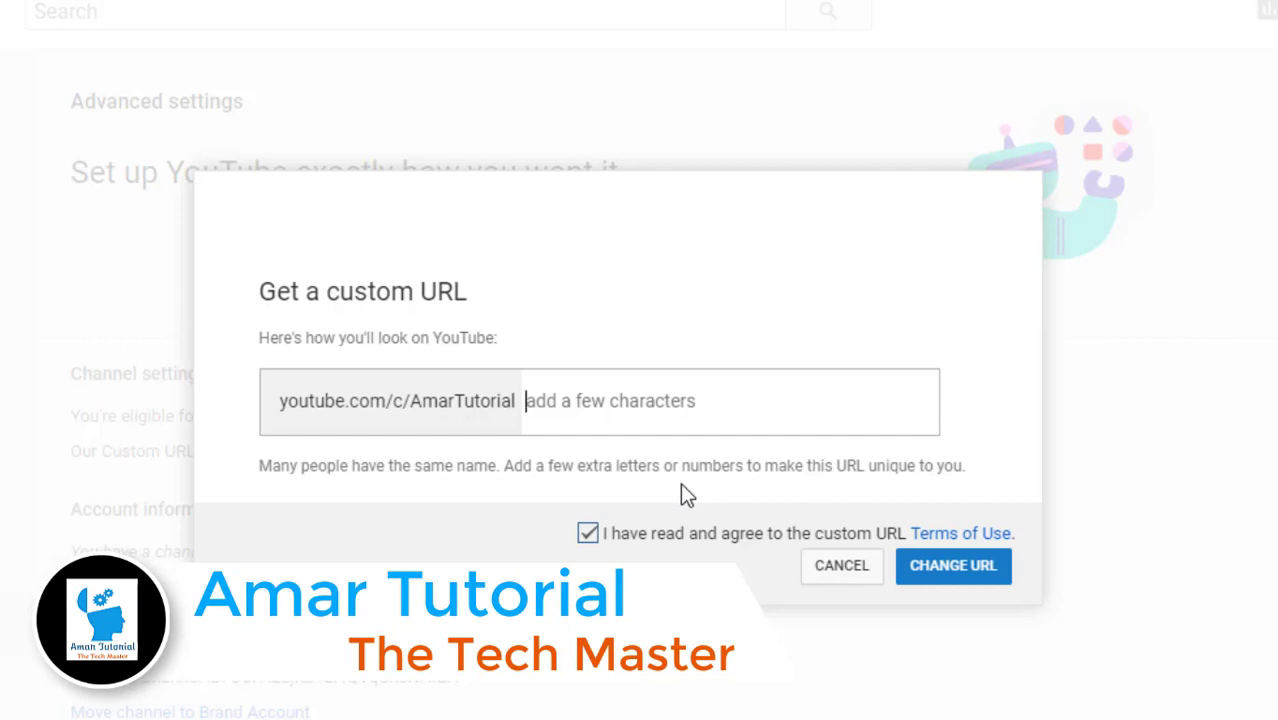
pyautogui.write('8')
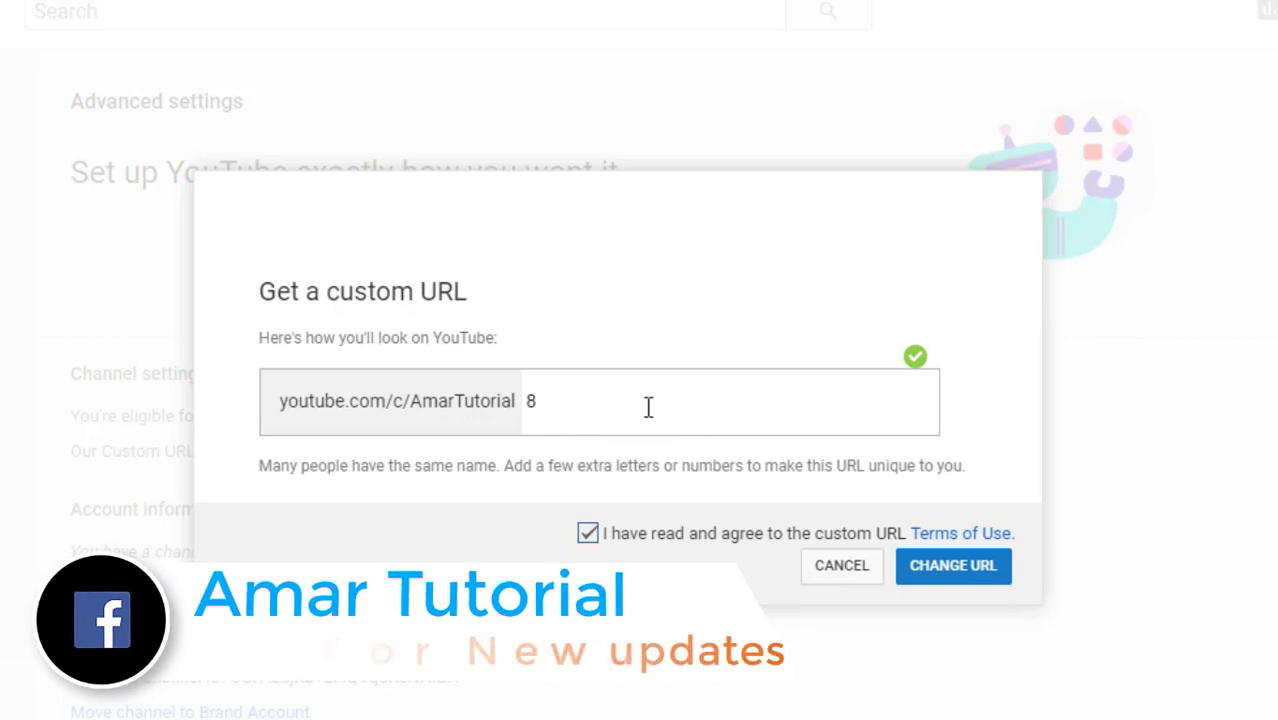
pyautogui.press('BackSpace')
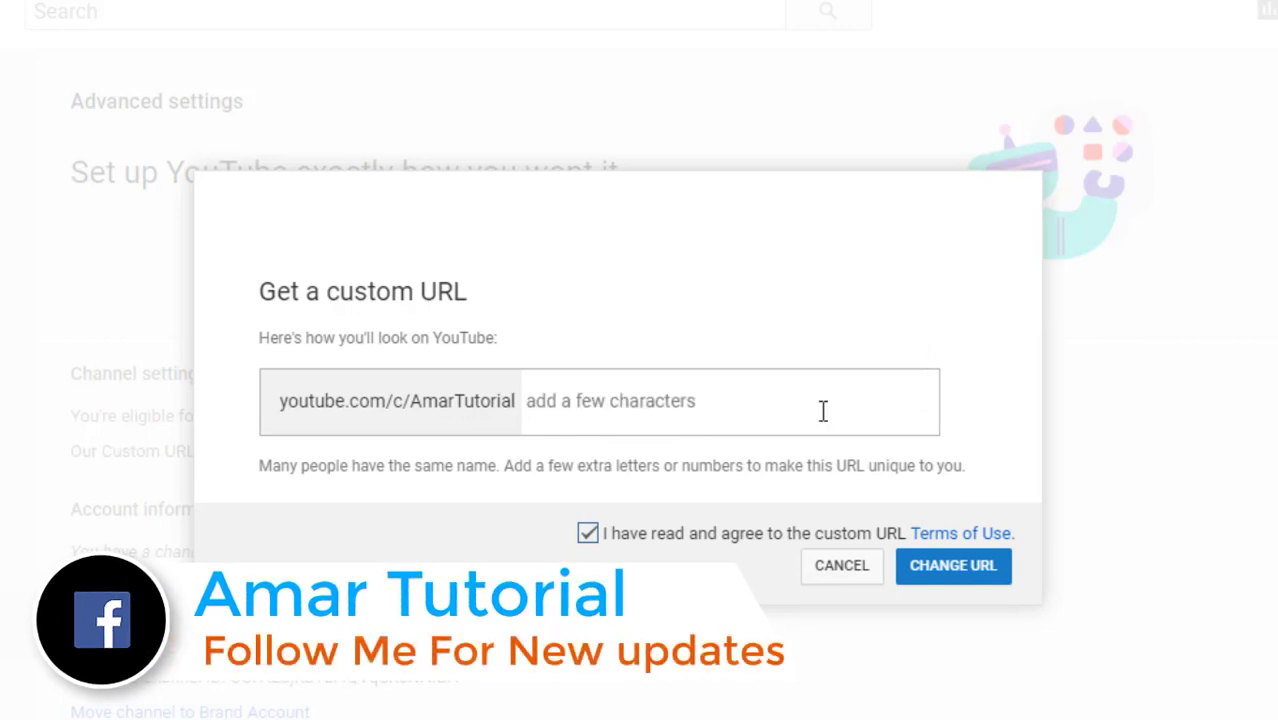
pyautogui.write('224')
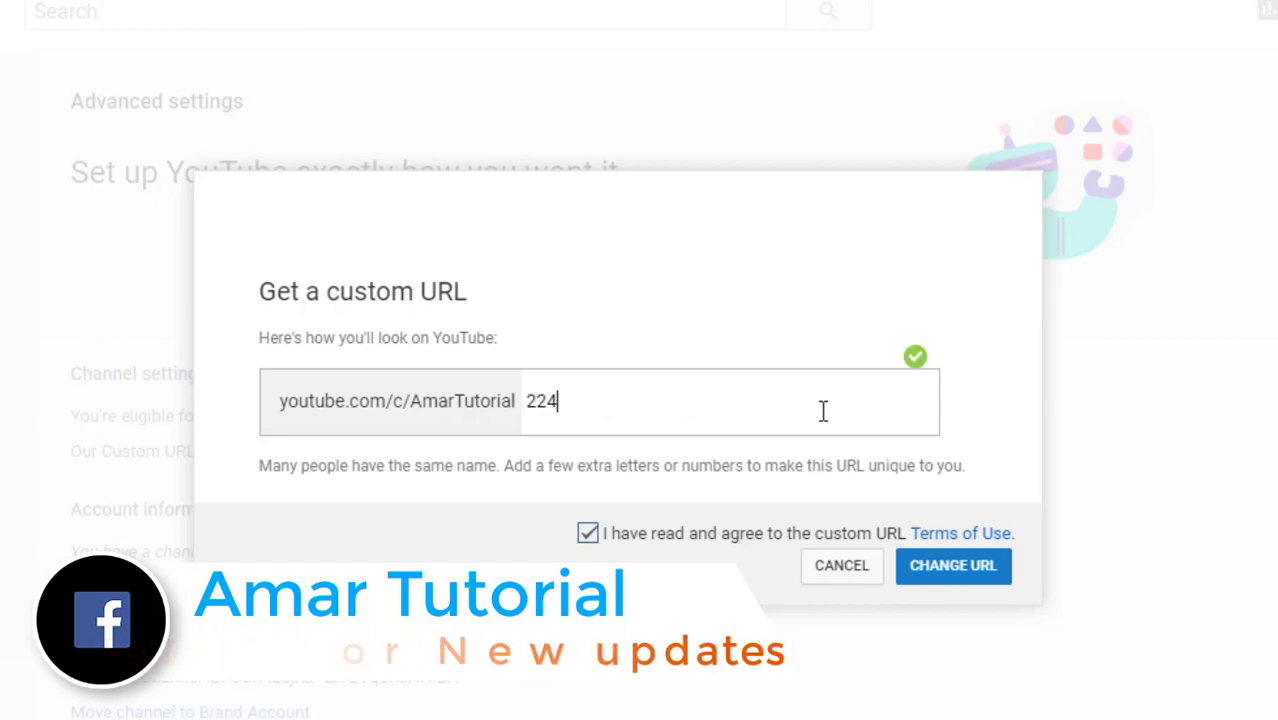
pyautogui.press('BackSpace')
pyautogui.press('BackSpace')
pyautogui.press('BackSpace')
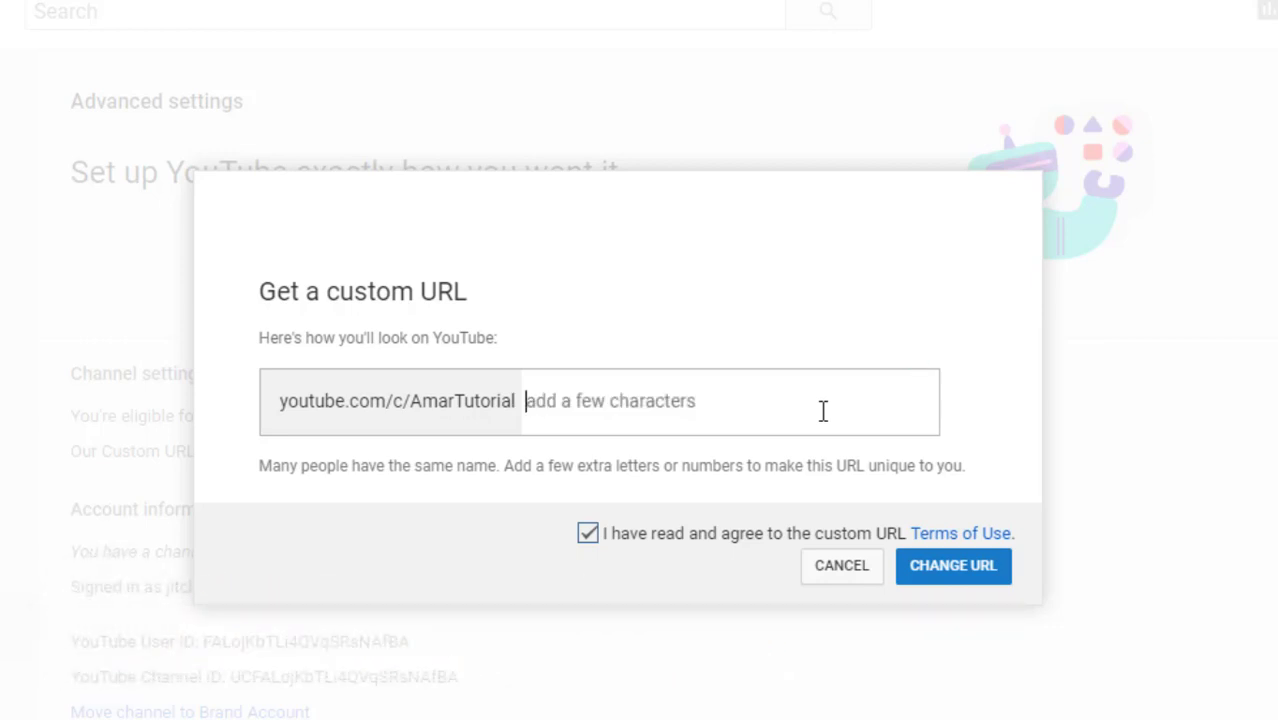
pyautogui.click(976, 584)
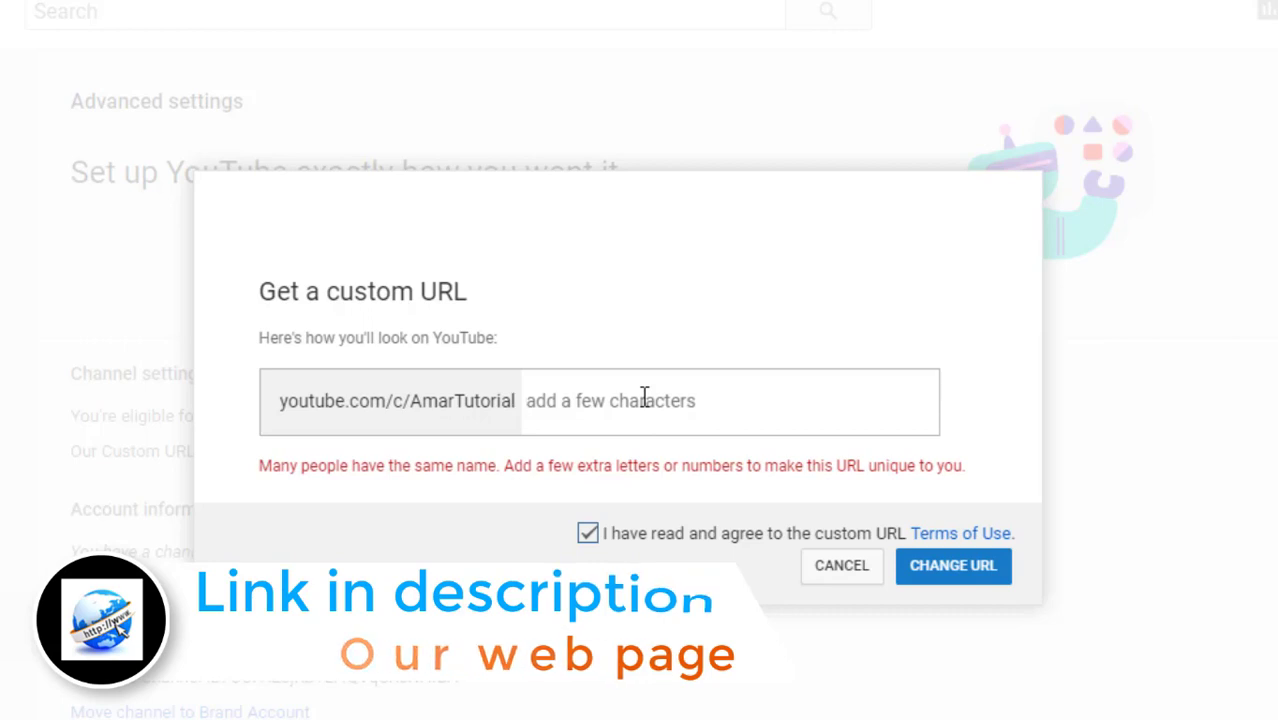
# Try a name suffix, tech and 100, then untick the terms and select the suffix
pyautogui.write('jeet')
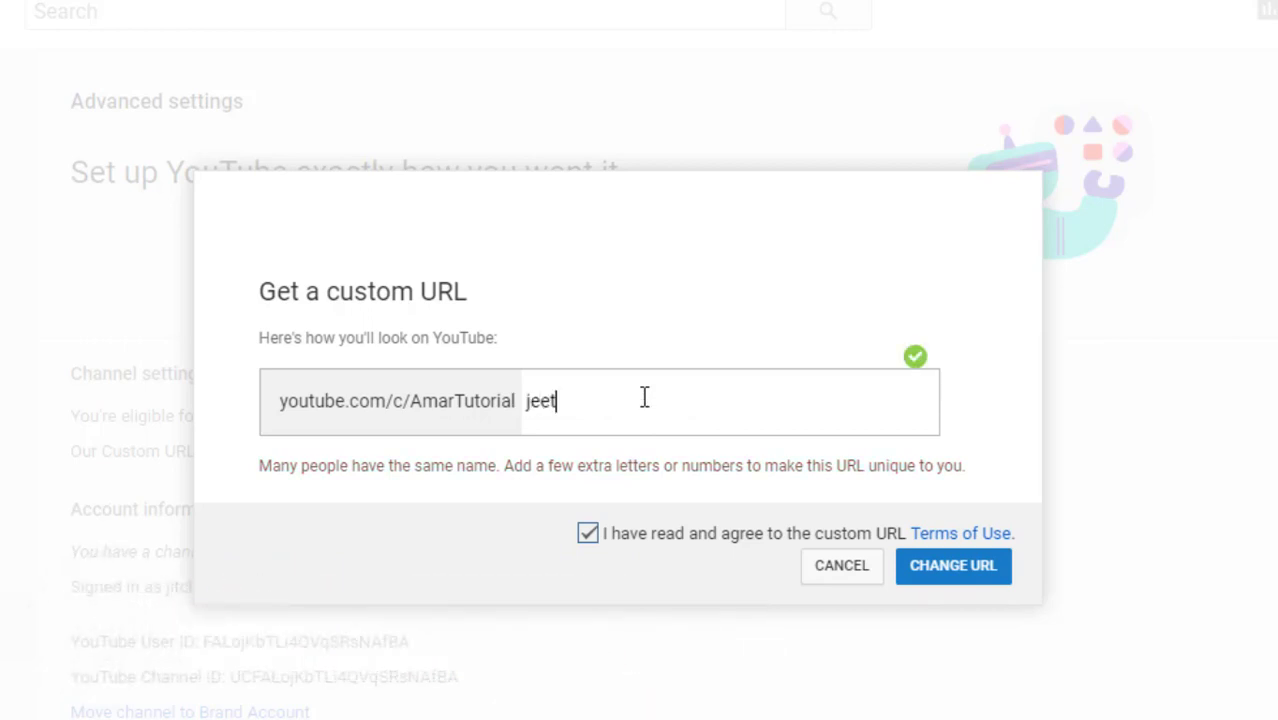
pyautogui.press('BackSpace')
pyautogui.press('BackSpace')
pyautogui.press('BackSpace')
pyautogui.press('BackSpace')
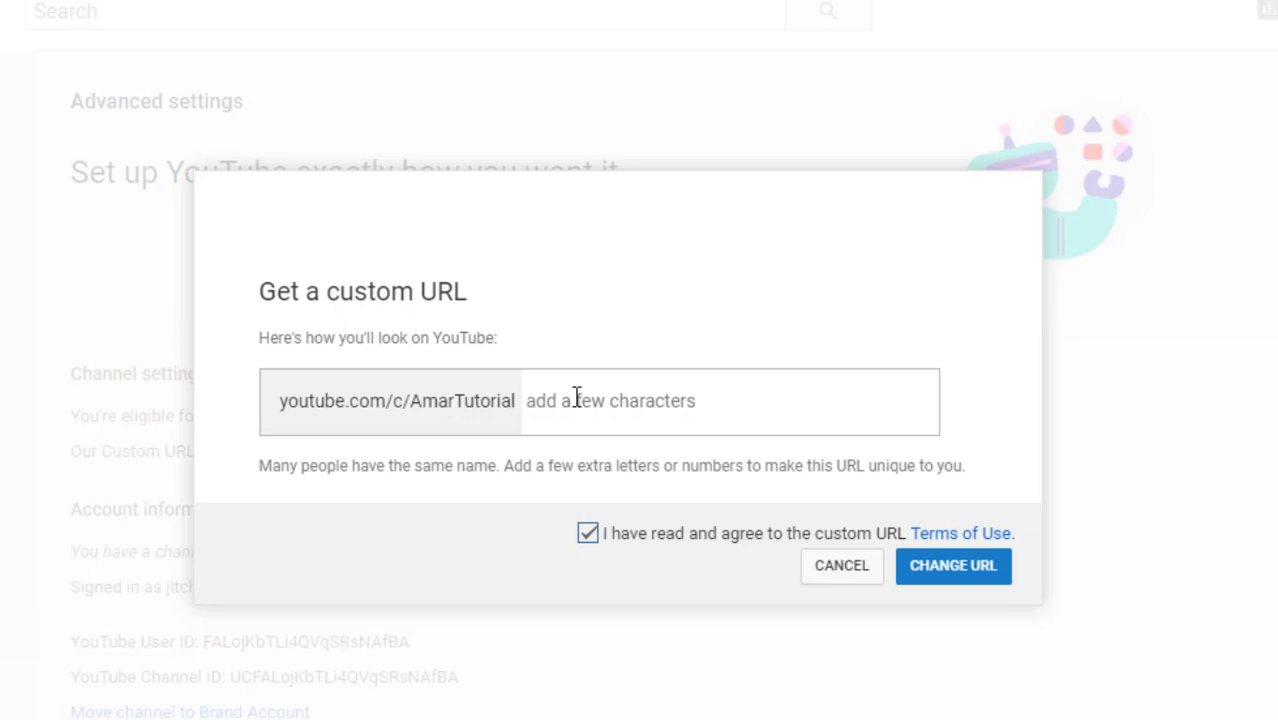
pyautogui.write('tech')
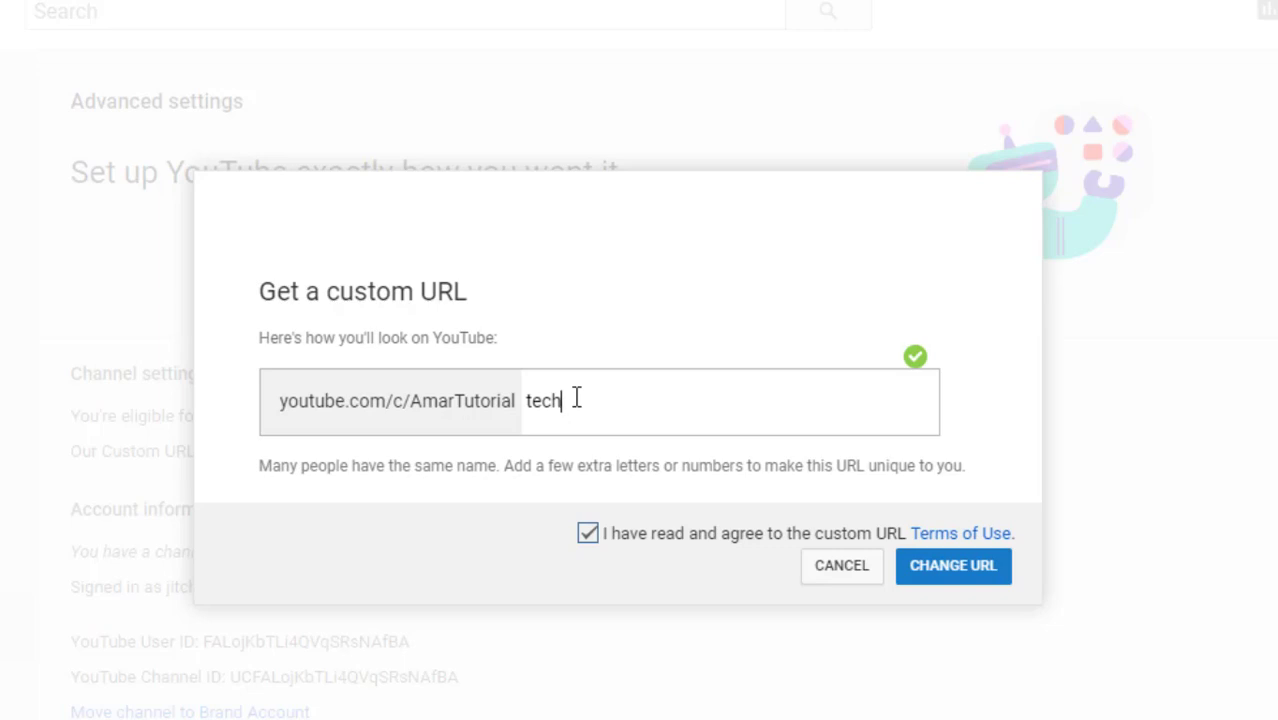
pyautogui.press('BackSpace')
pyautogui.press('BackSpace')
pyautogui.press('BackSpace')
pyautogui.press('BackSpace')
pyautogui.write('100')
pyautogui.press('BackSpace')
pyautogui.press('BackSpace')
pyautogui.press('BackSpace')
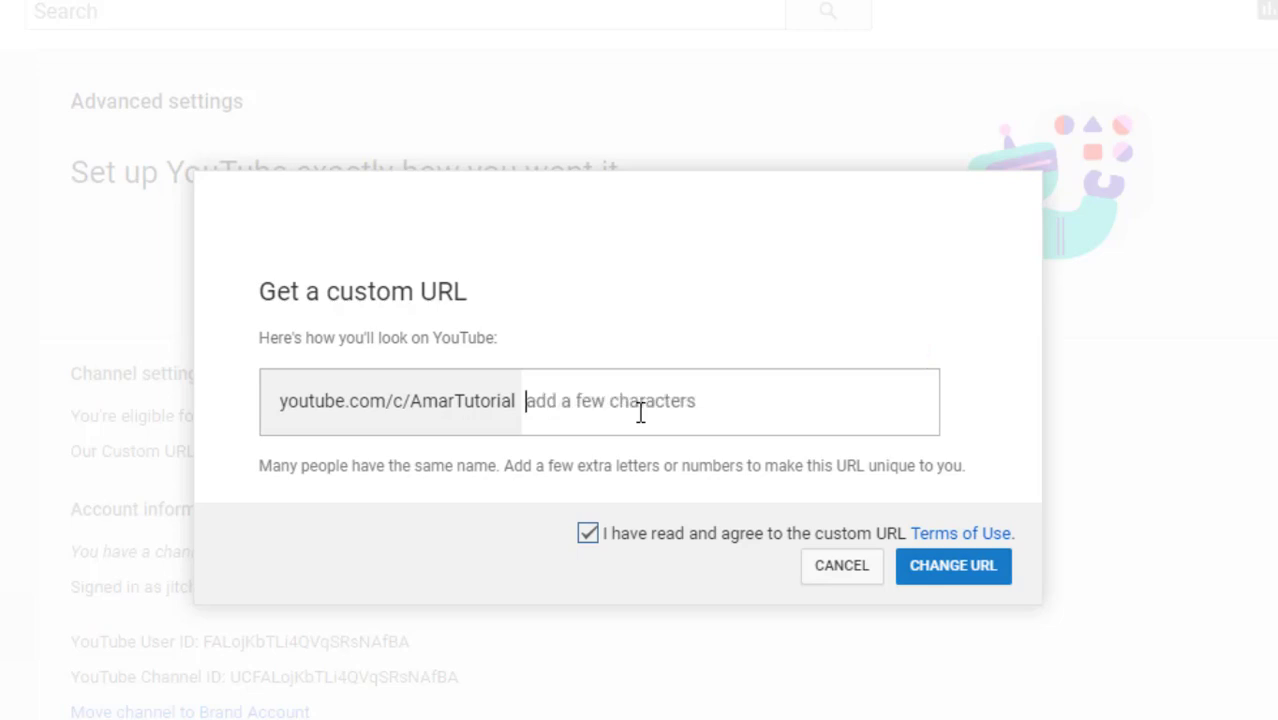
pyautogui.write('jeet')
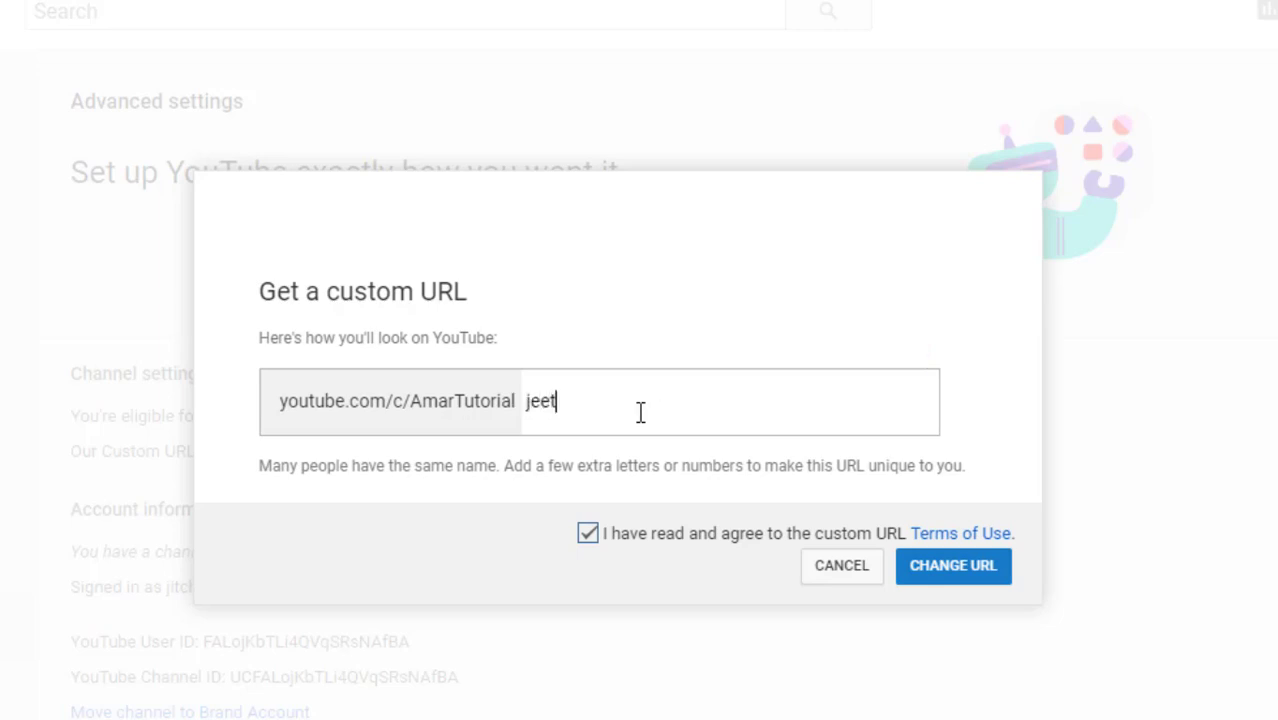
pyautogui.click(1004, 573)
pyautogui.click(590, 538)
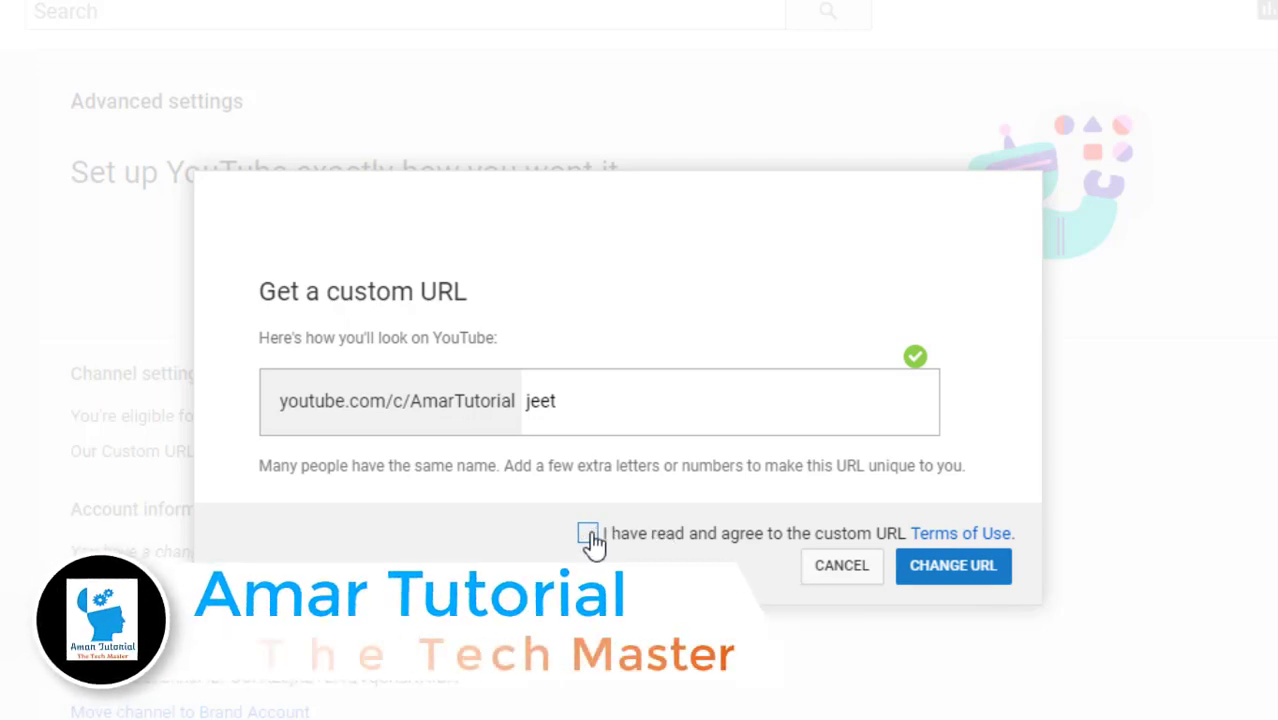
pyautogui.moveTo(602, 422); pyautogui.dragTo(240, 420)
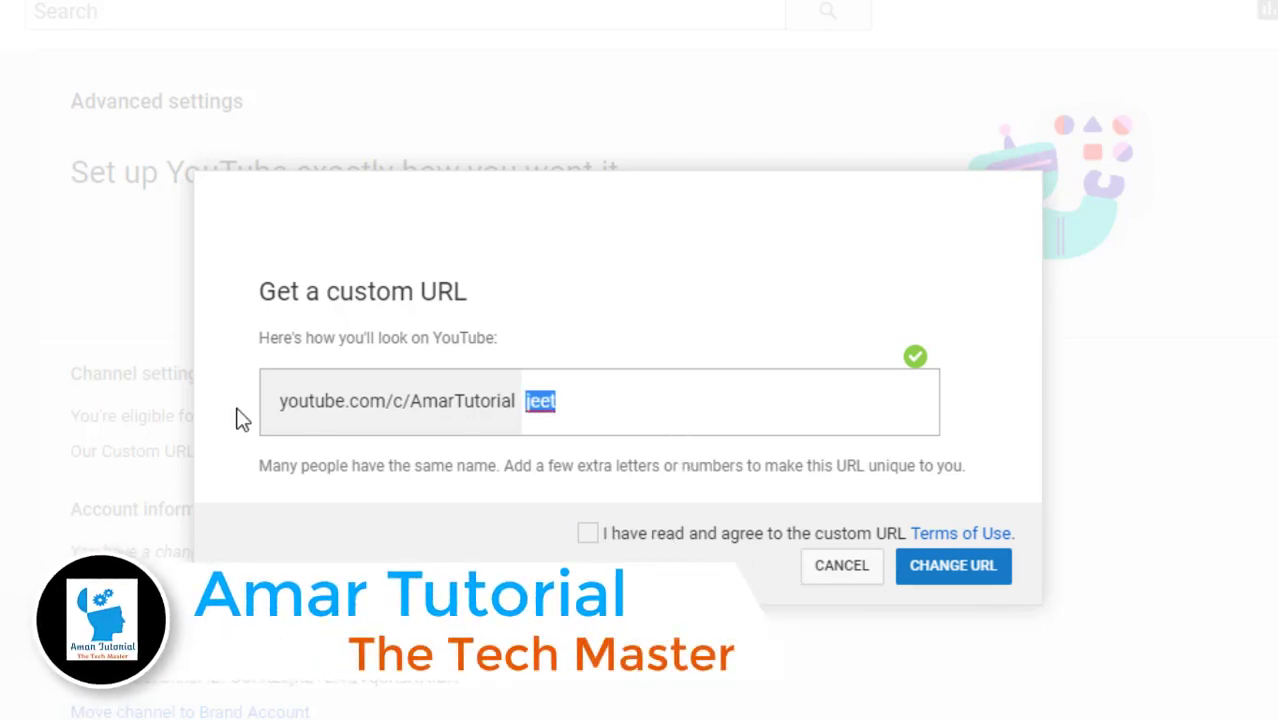
# Submit suffix 100 with terms agreed, then back out and close the form
pyautogui.write('100')
pyautogui.click(589, 537)
pyautogui.click(958, 566)
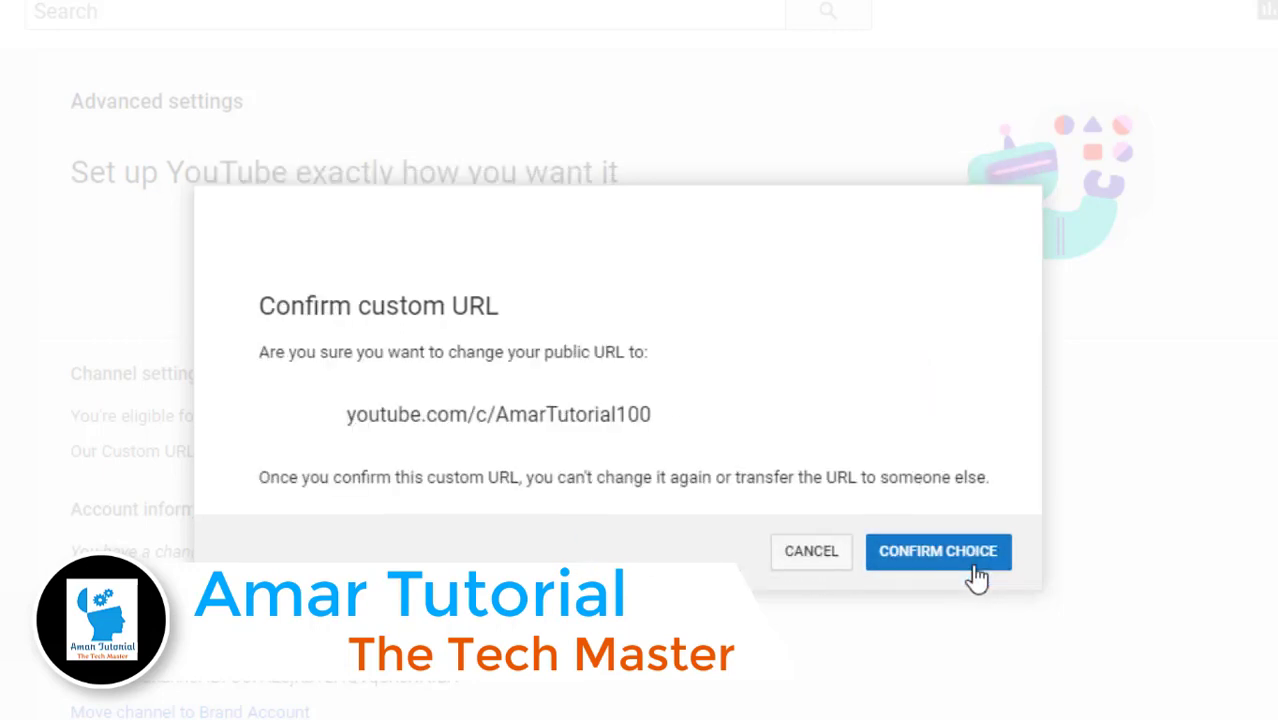
pyautogui.click(813, 562)
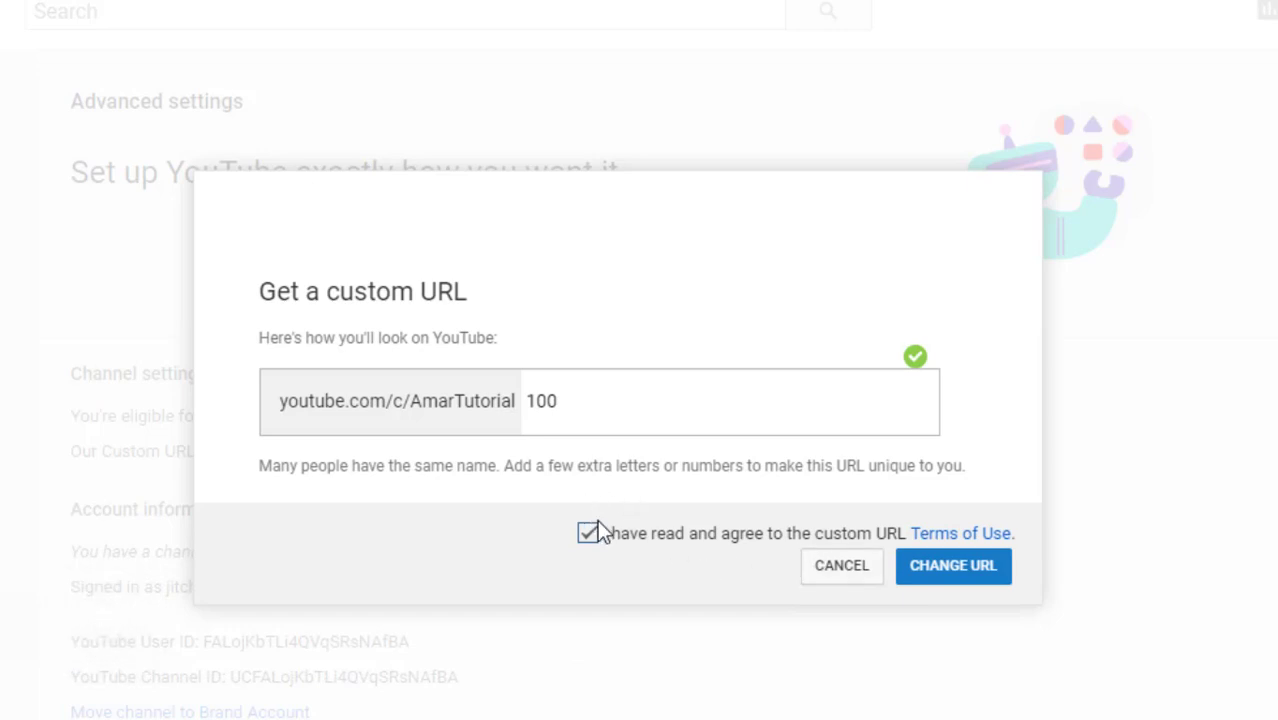
pyautogui.click(832, 575)
# Reopen the form, set the suffix to 100, agree to the terms, and submit the change
pyautogui.click(392, 420)
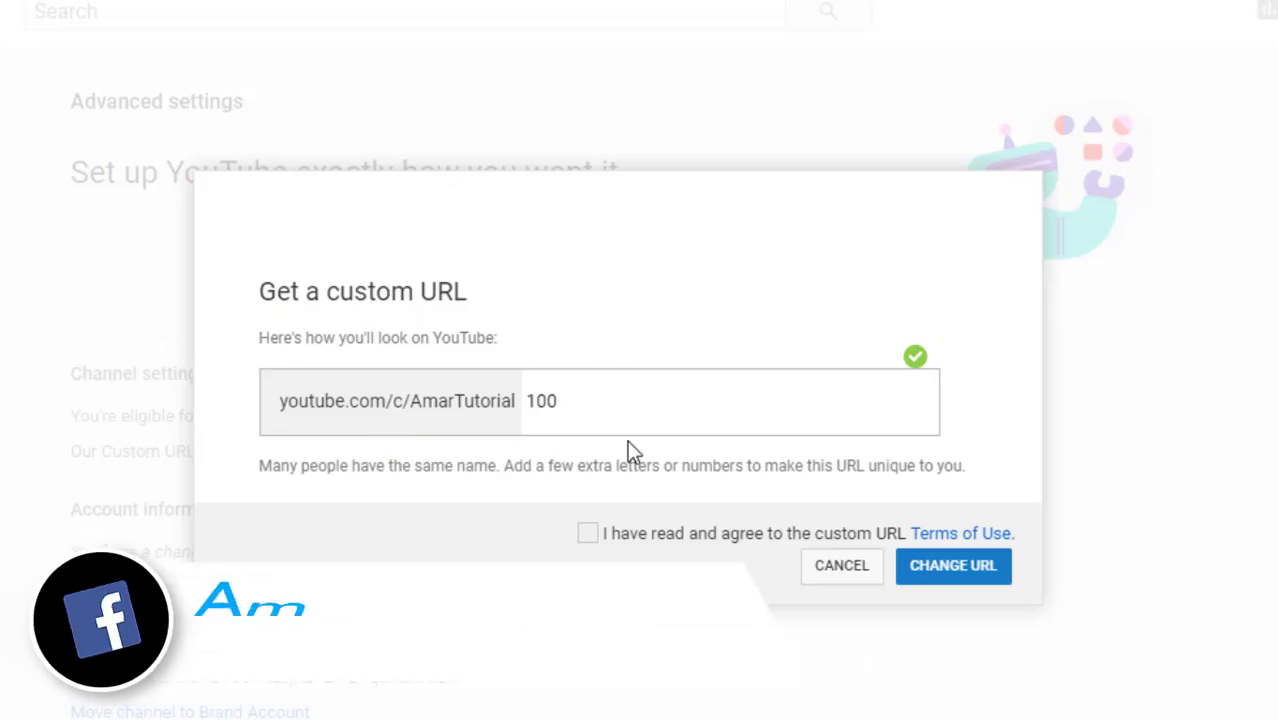
pyautogui.hotkey('ctrl', 'a')
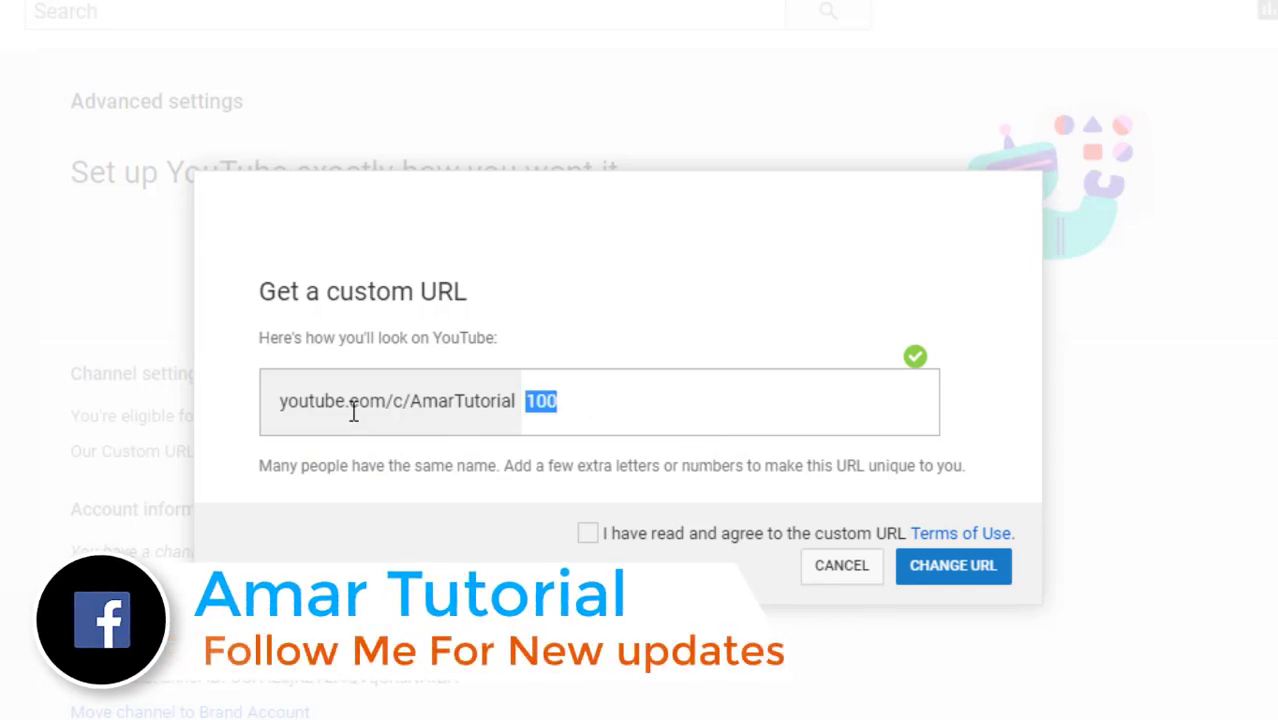
pyautogui.write('1000')
pyautogui.press('BackSpace')
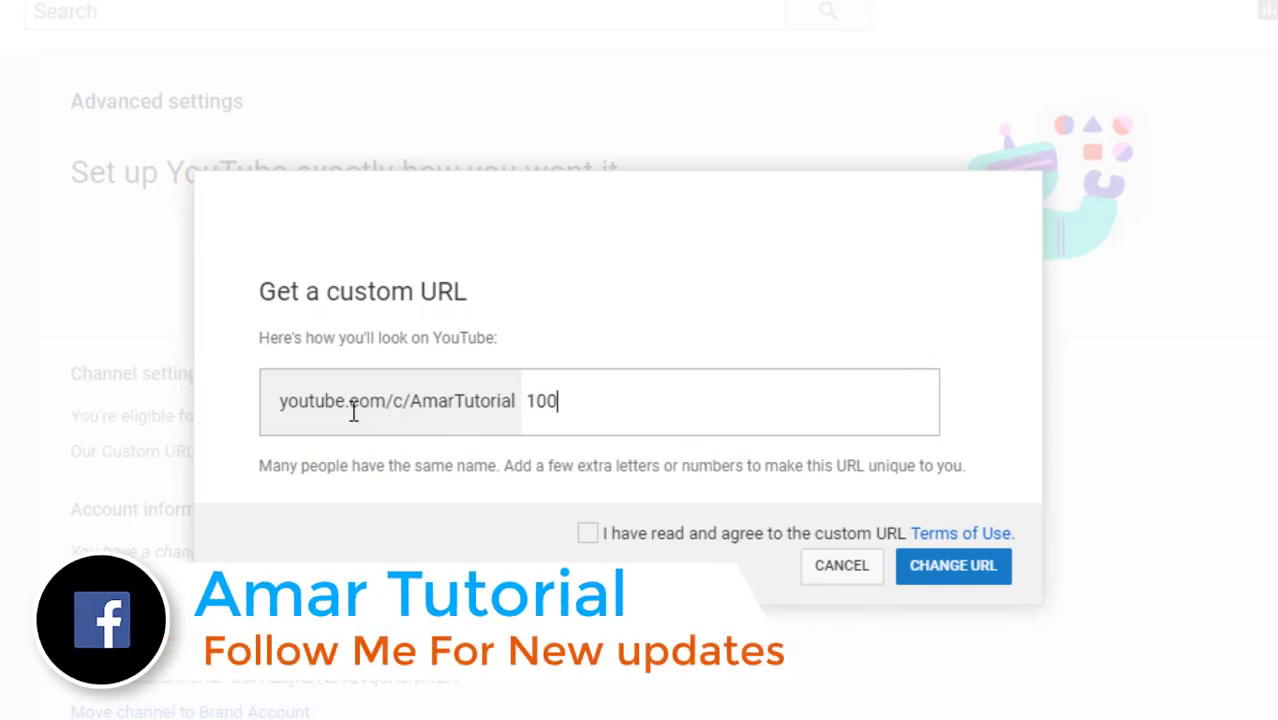
pyautogui.click(587, 537)
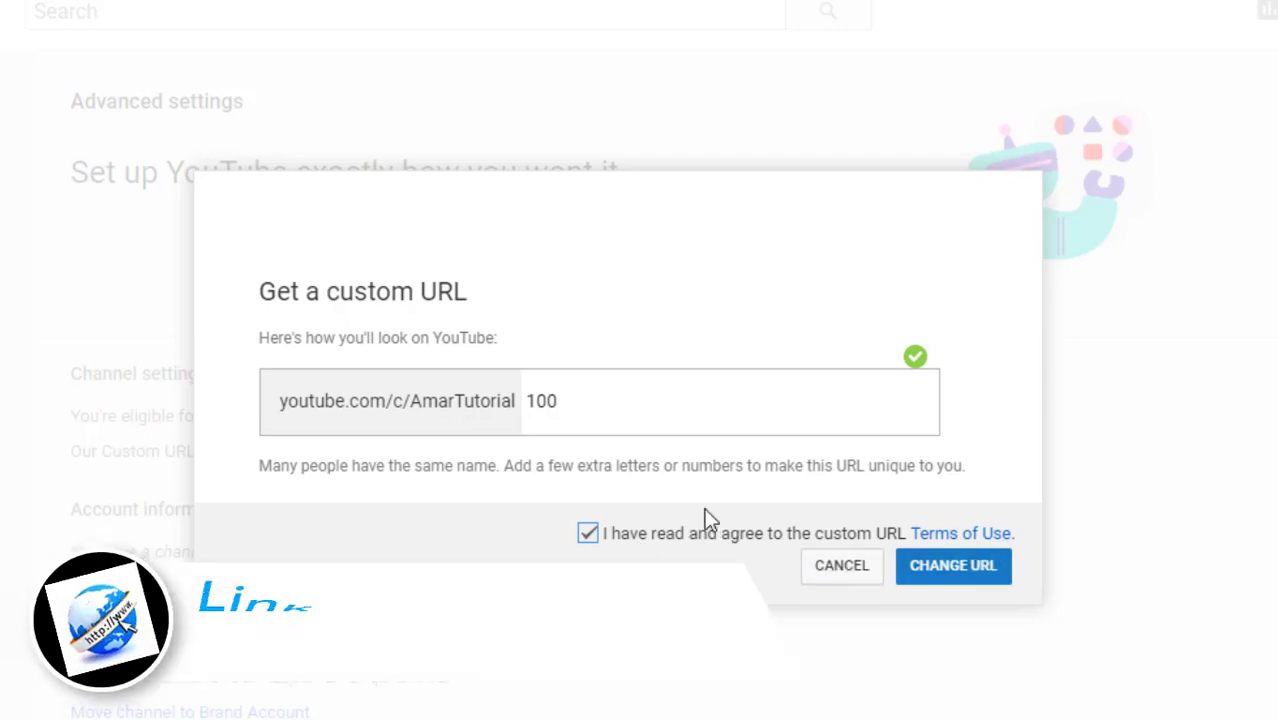
pyautogui.moveTo(573, 400); pyautogui.dragTo(85, 396)
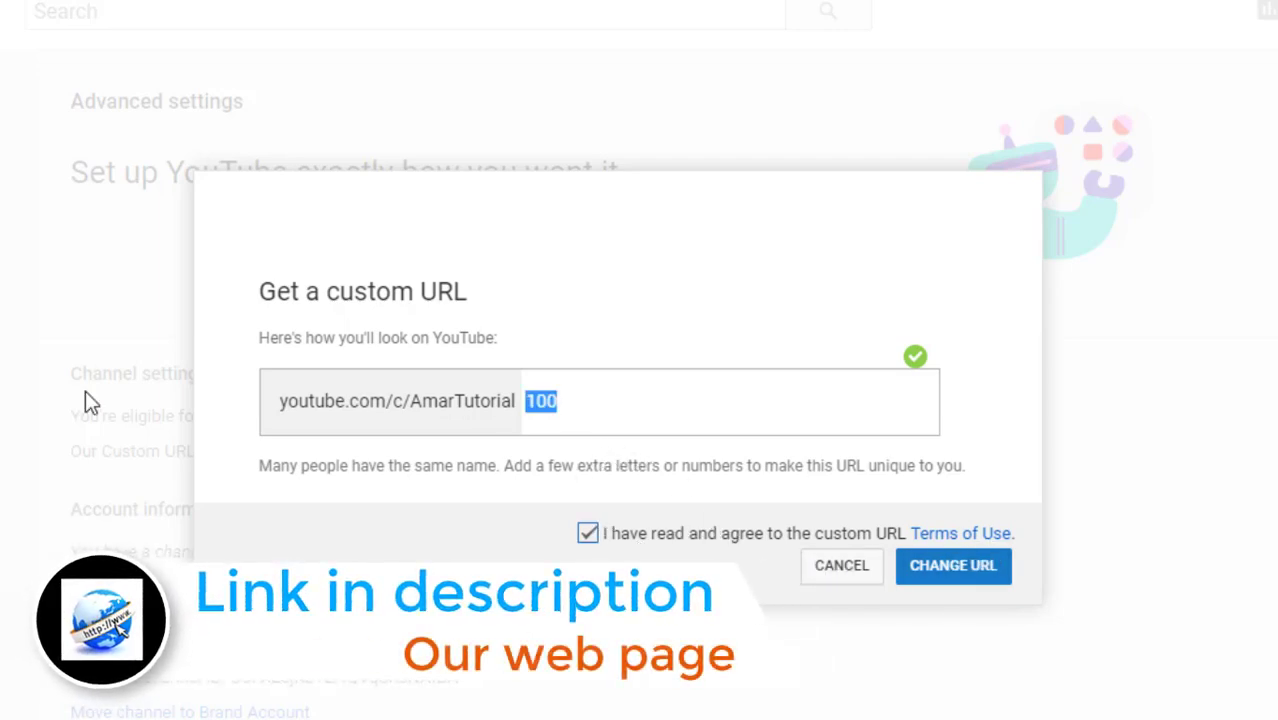
pyautogui.click(594, 537)
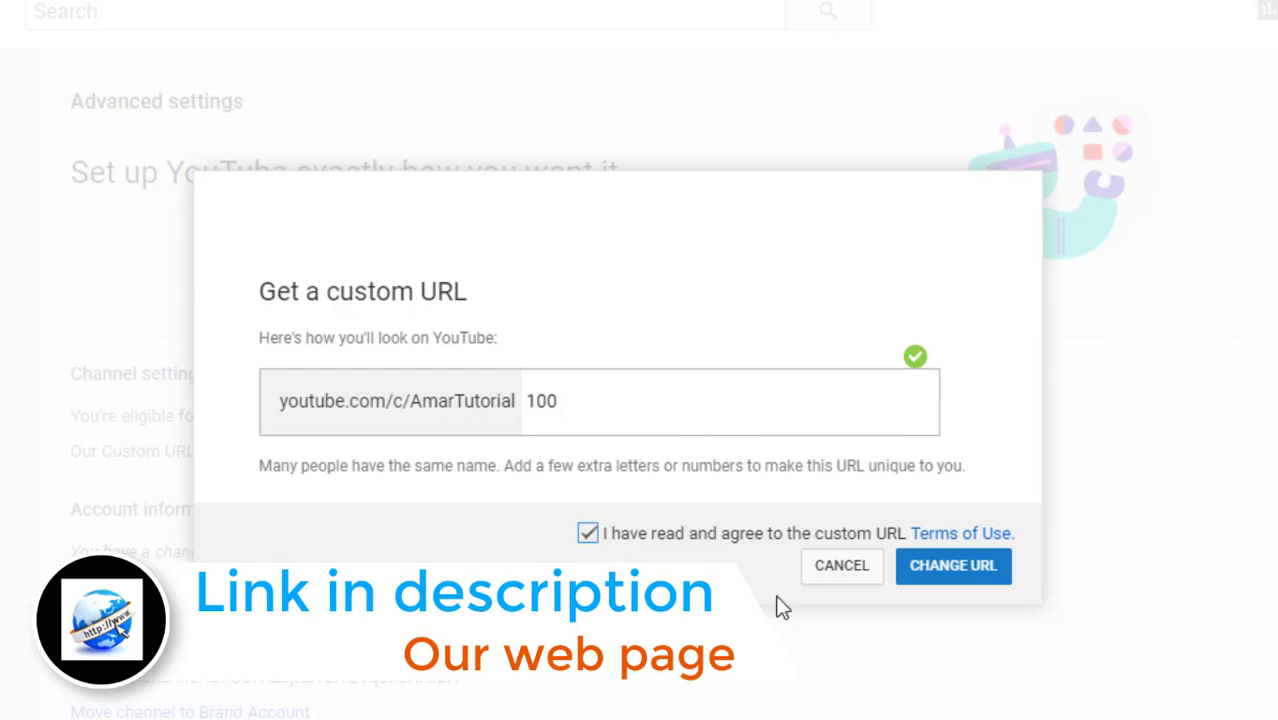
pyautogui.click(953, 566)
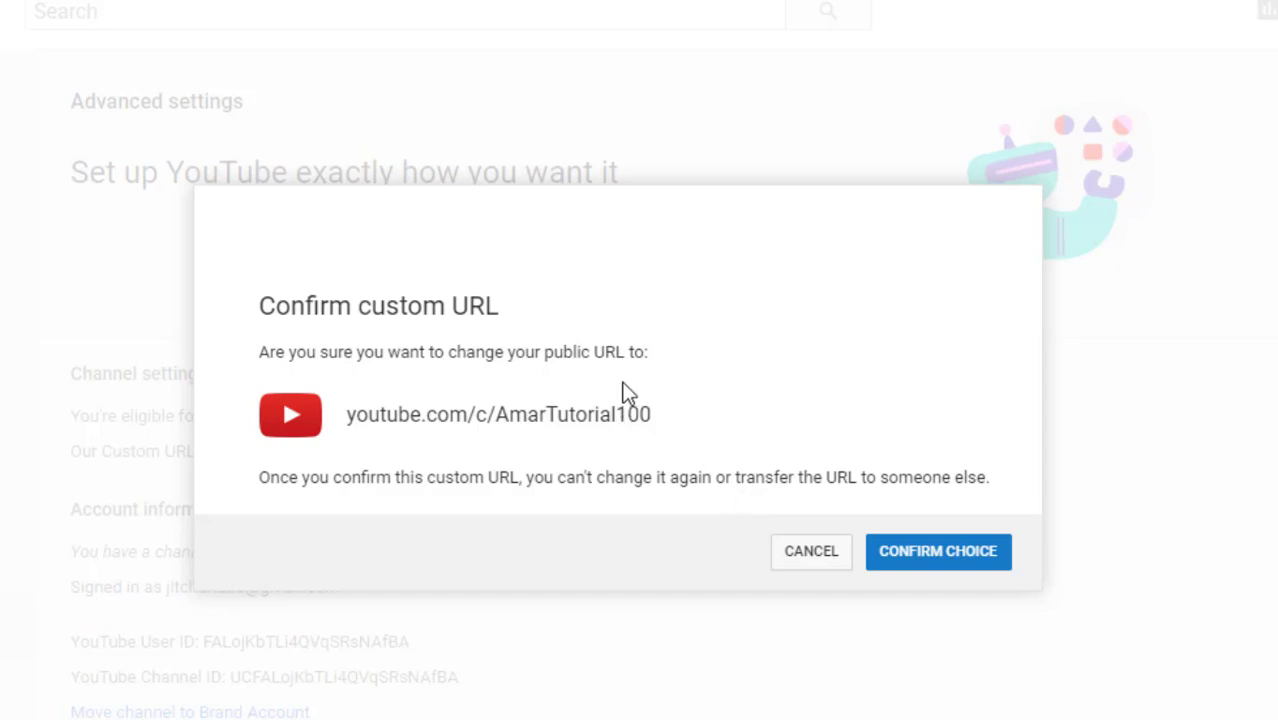
# Check the proposed youtube.com/c/AmarTutorial100 address and confirm it permanently
pyautogui.moveTo(655, 420); pyautogui.dragTo(308, 434)
pyautogui.click(495, 458)
pyautogui.moveTo(652, 415); pyautogui.dragTo(476, 414)
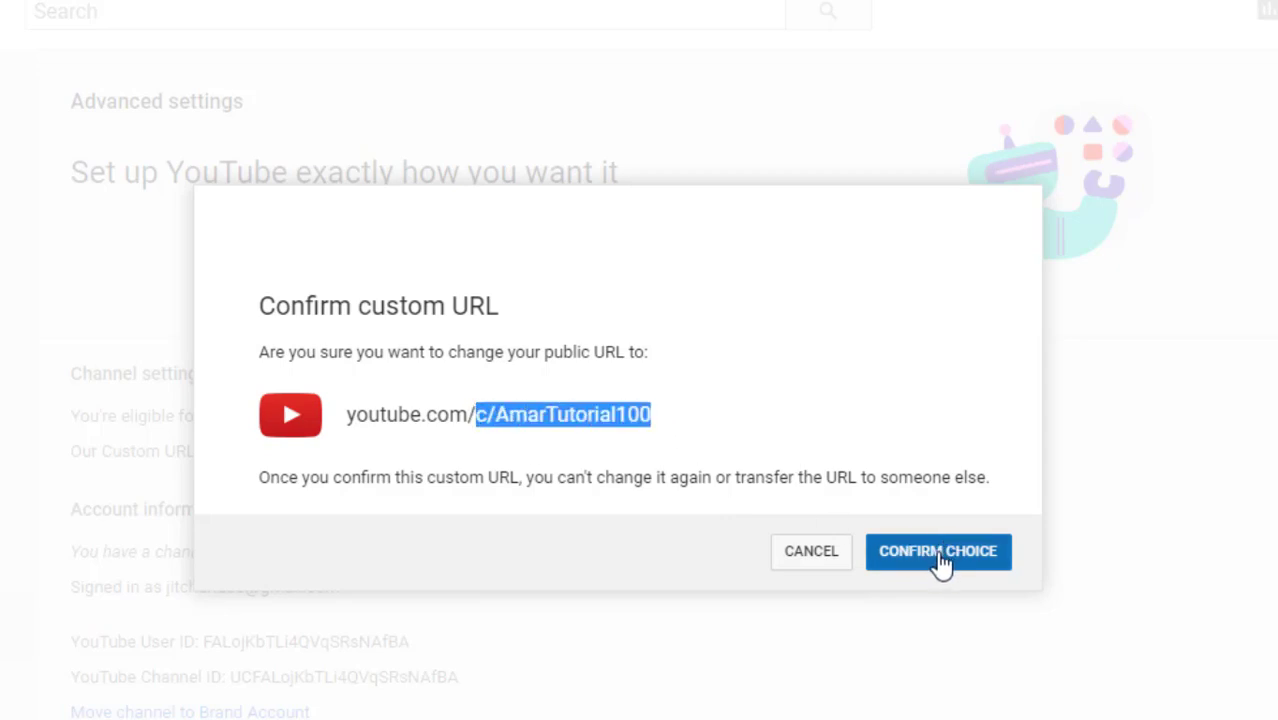
pyautogui.click(920, 463)
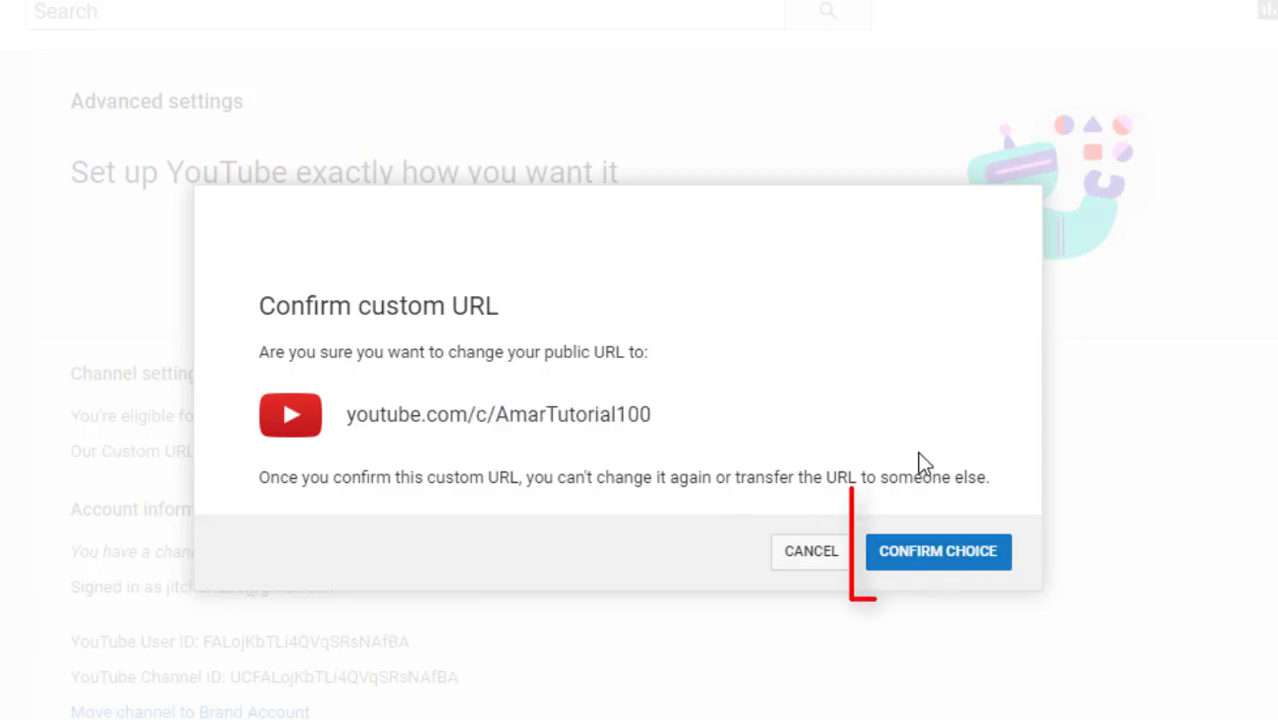
pyautogui.click(938, 560)
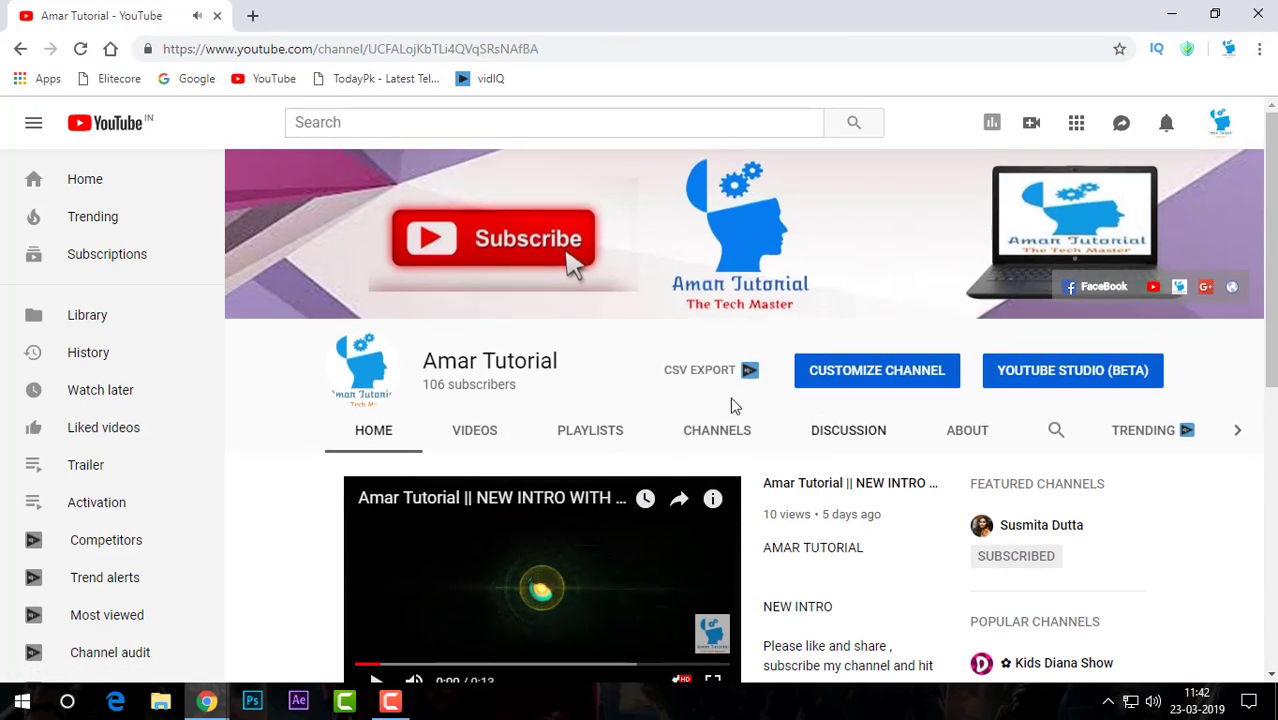
# Turn the speaker volume down to 0
pyautogui.click(1153, 701)
pyautogui.moveTo(1218, 656); pyautogui.dragTo(1004, 656)
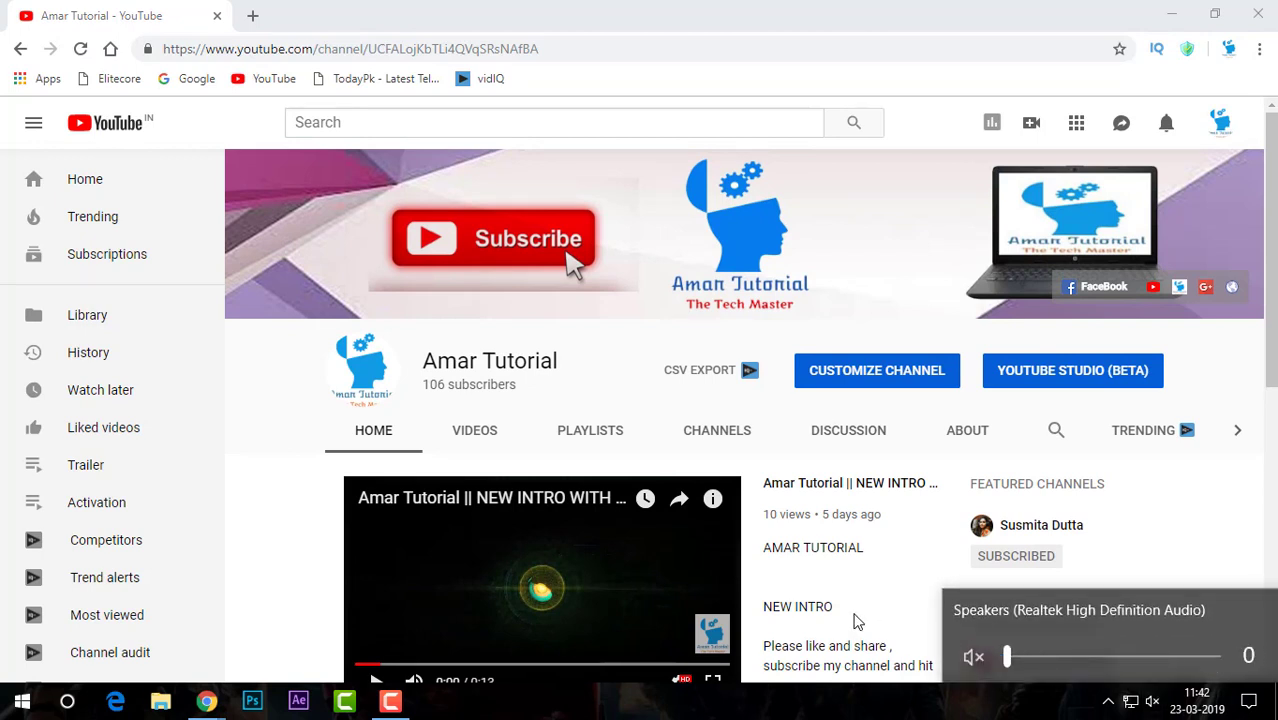
pyautogui.click(882, 644)
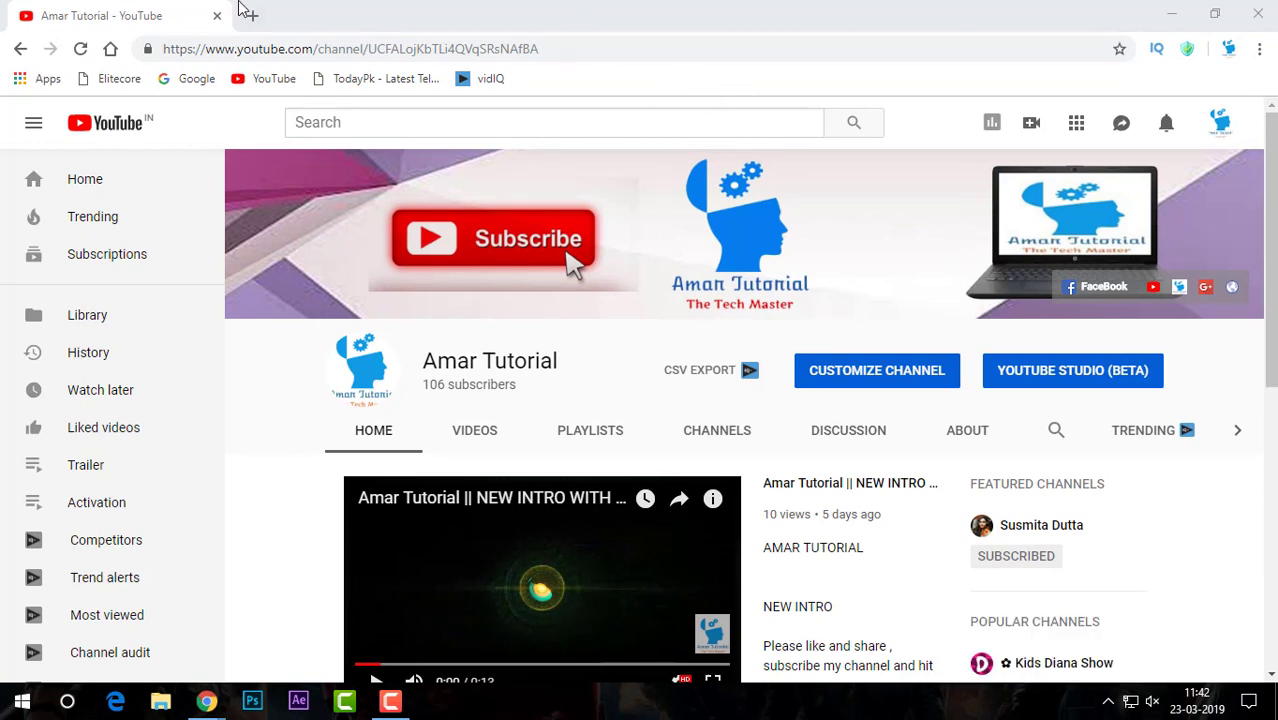
# Open the YouTube home page in a new tab and check the account menu
pyautogui.click(252, 15)
pyautogui.click(280, 86)
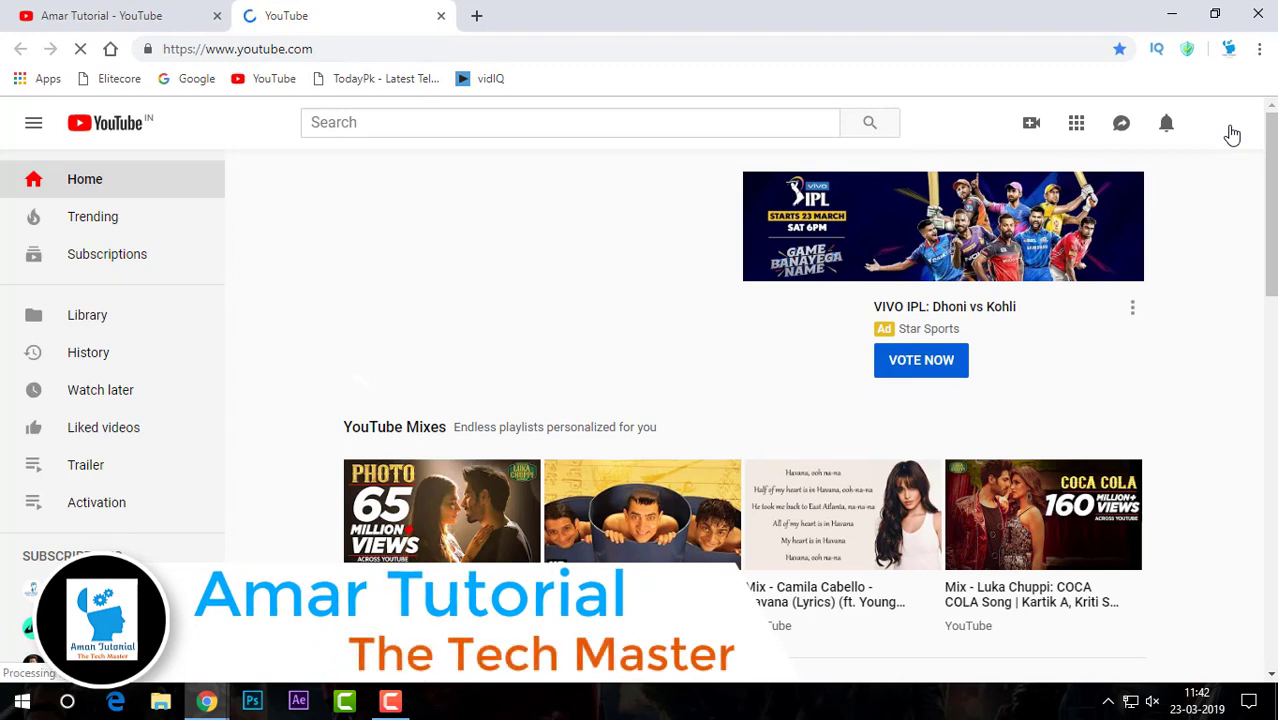
pyautogui.click(1224, 128)
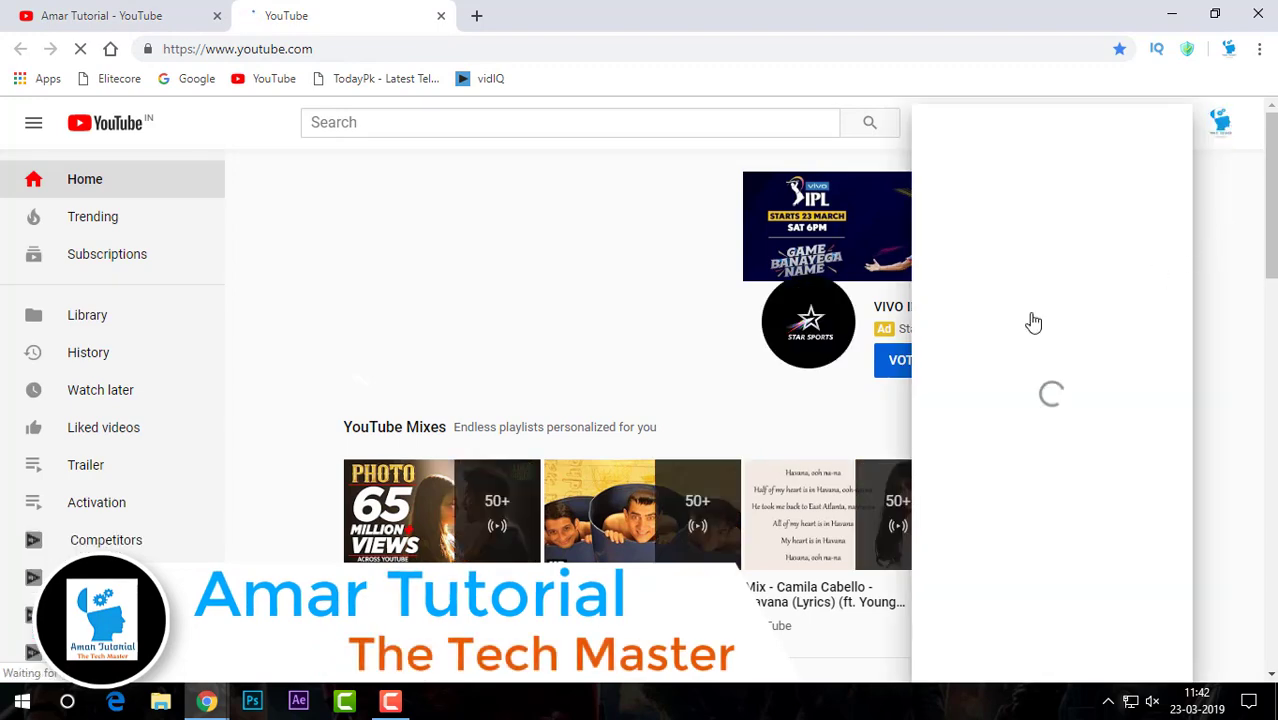
pyautogui.click(1226, 277)
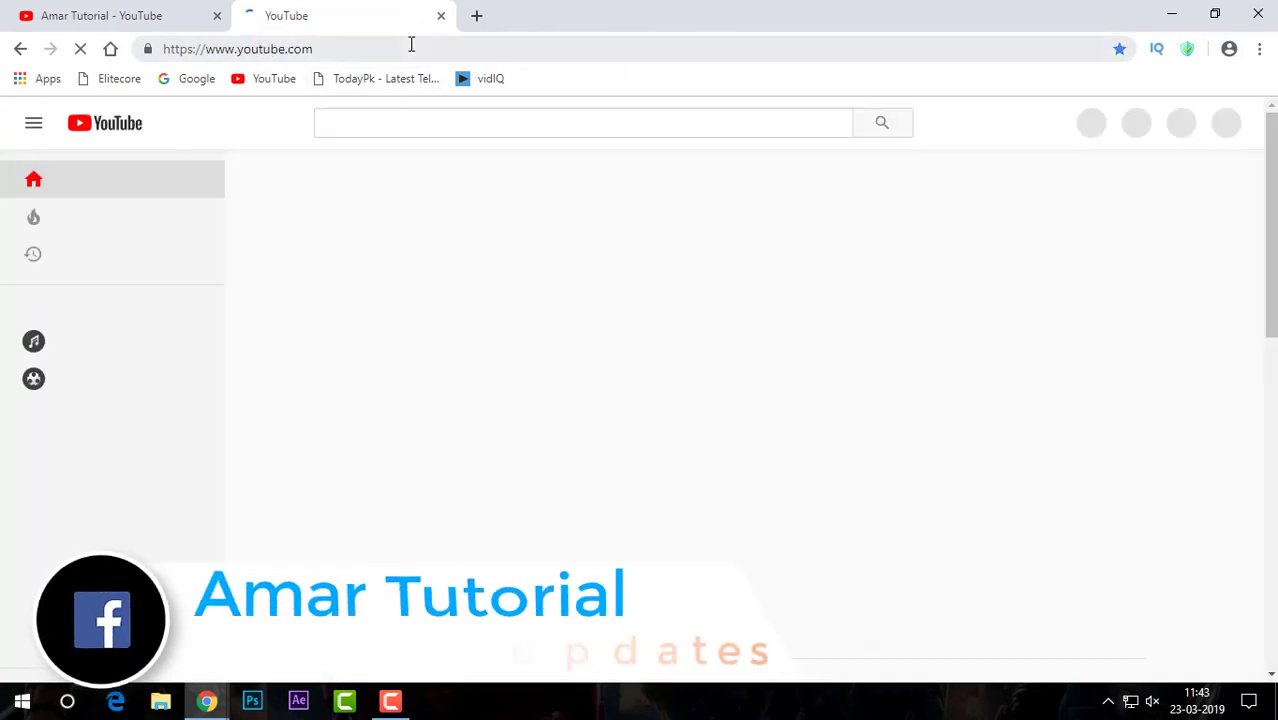
pyautogui.click(411, 48)
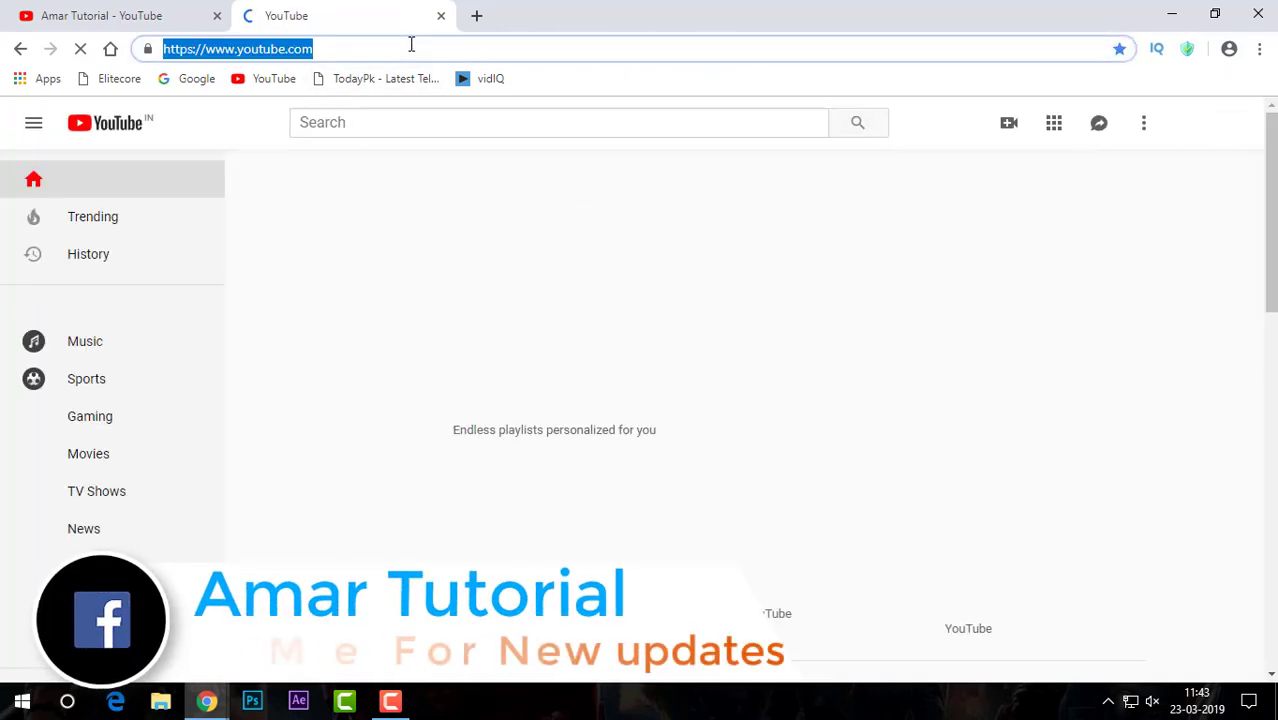
pyautogui.click(411, 44)
pyautogui.write('/')
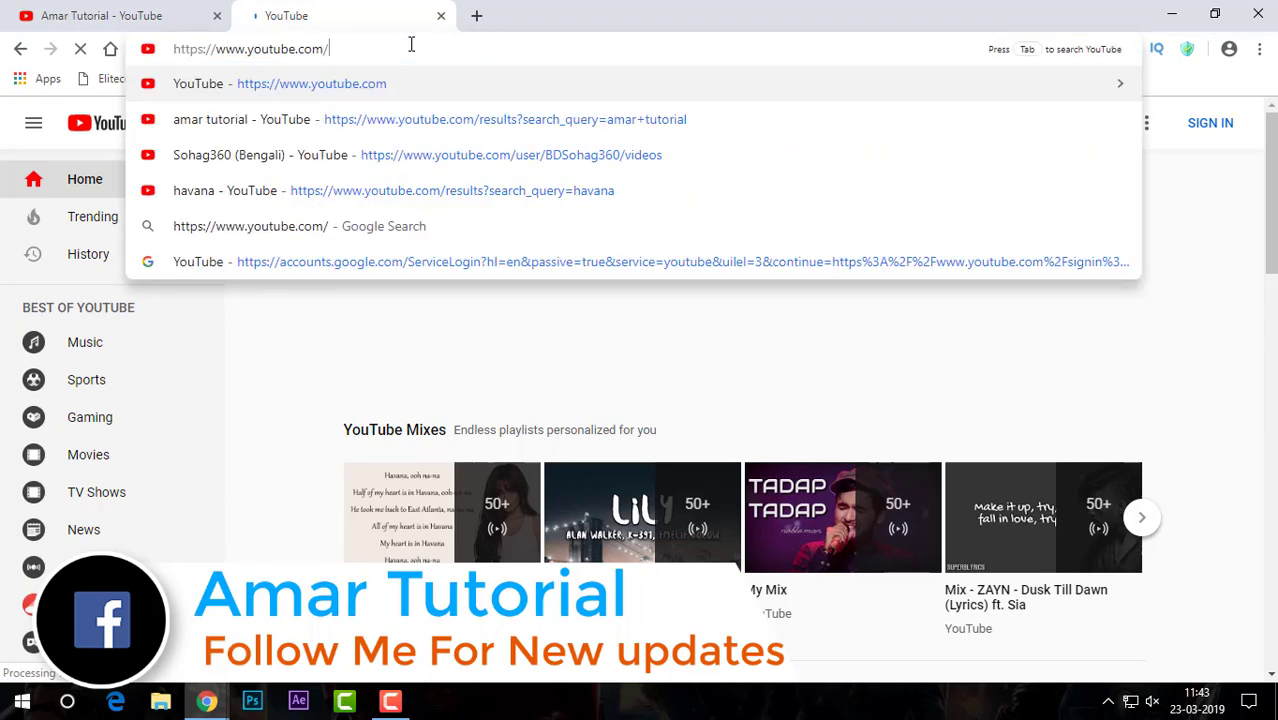
pyautogui.write('amartuto')
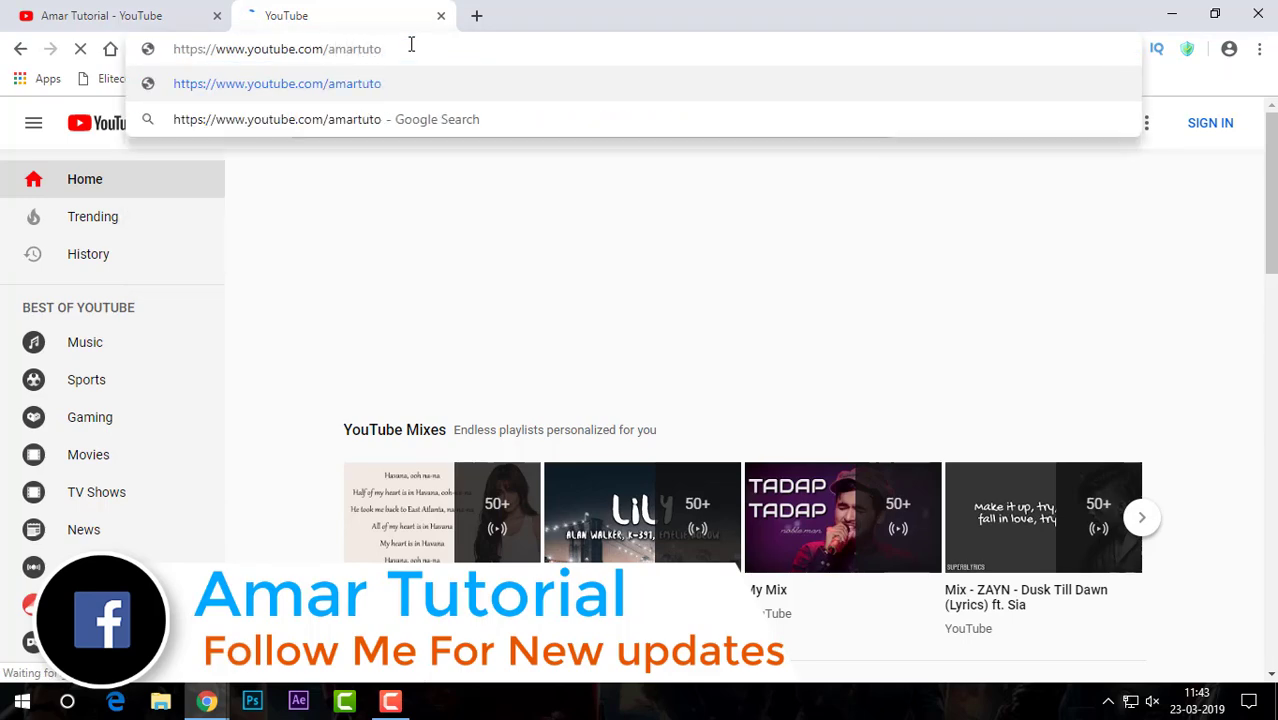
pyautogui.write('ria')
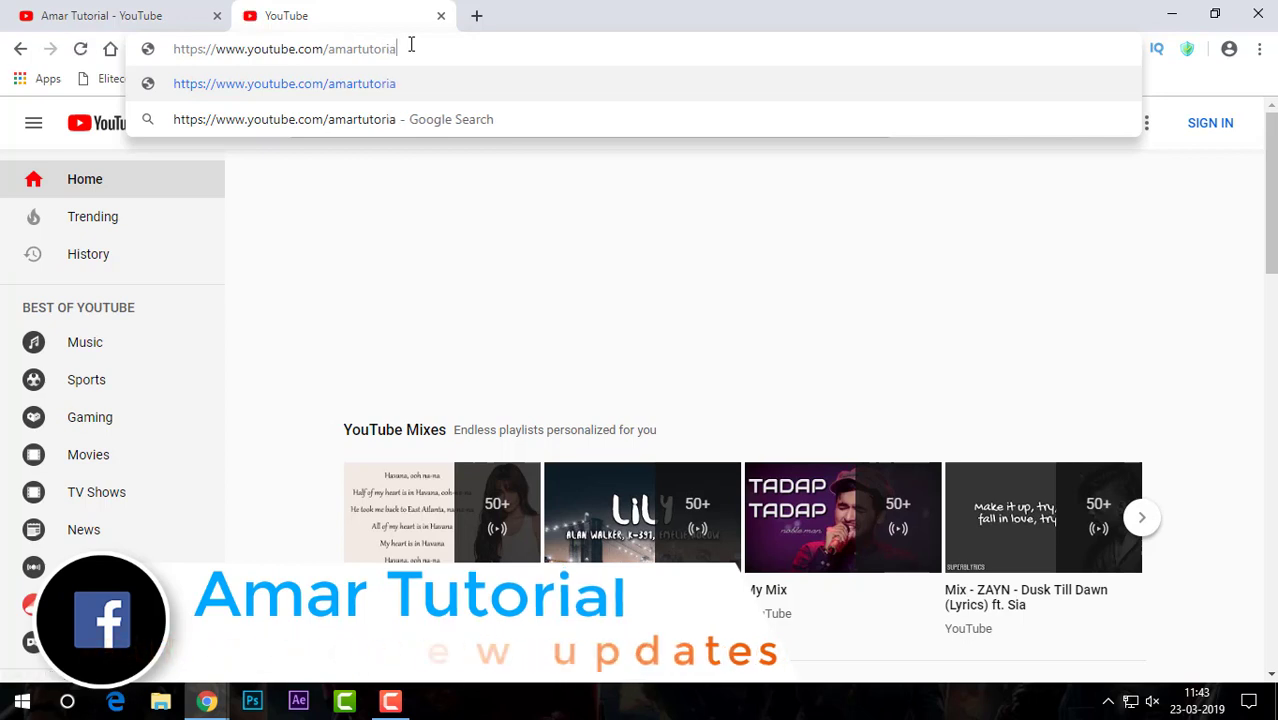
pyautogui.write('l100')
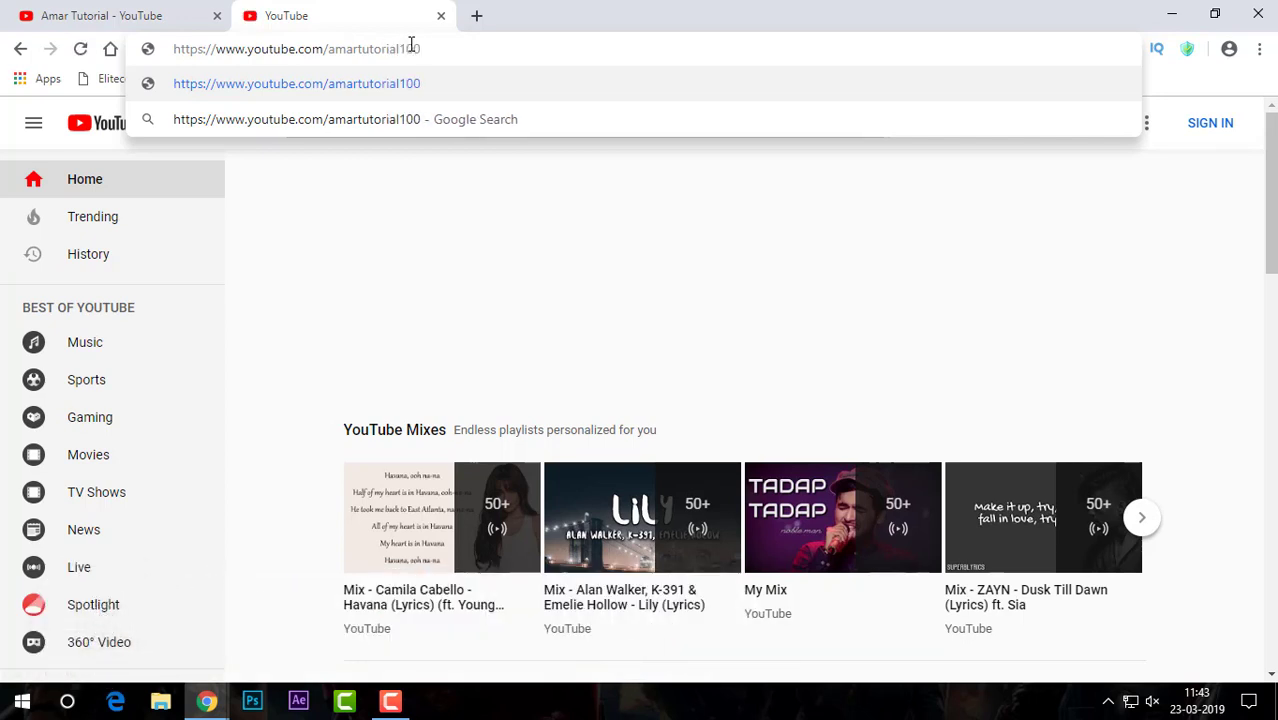
pyautogui.press('Return')
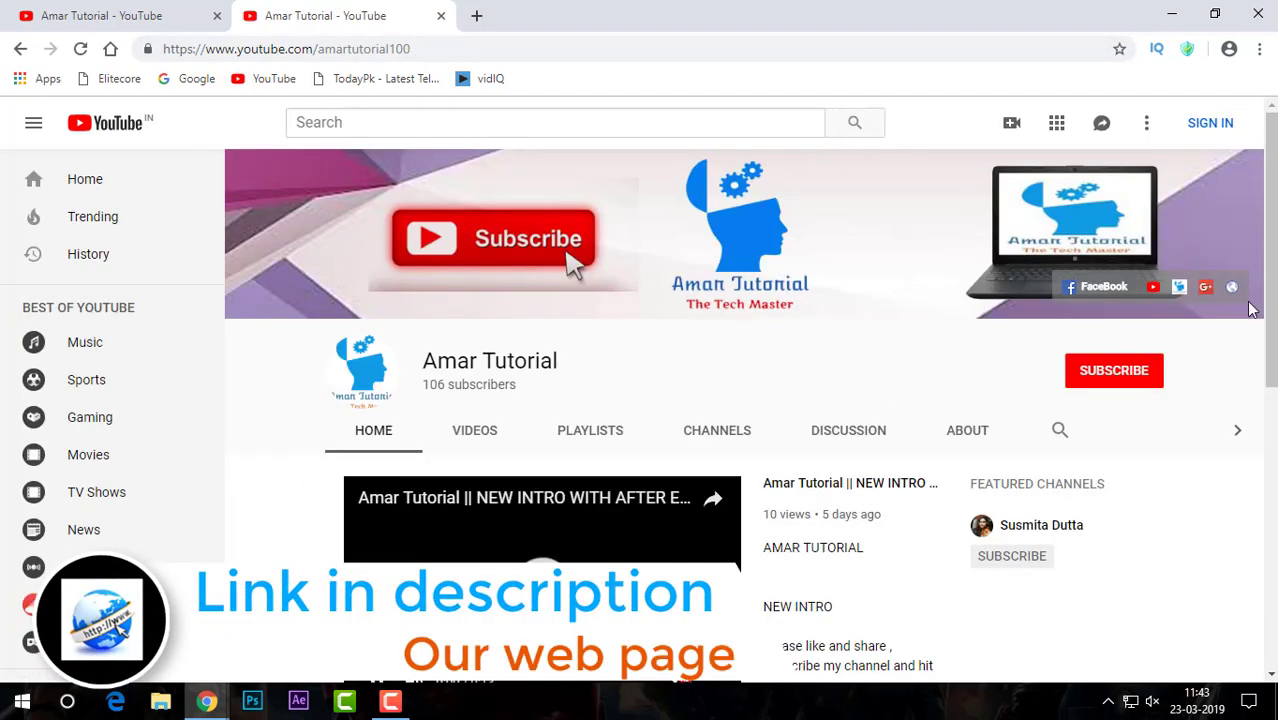
pyautogui.click(1152, 290)
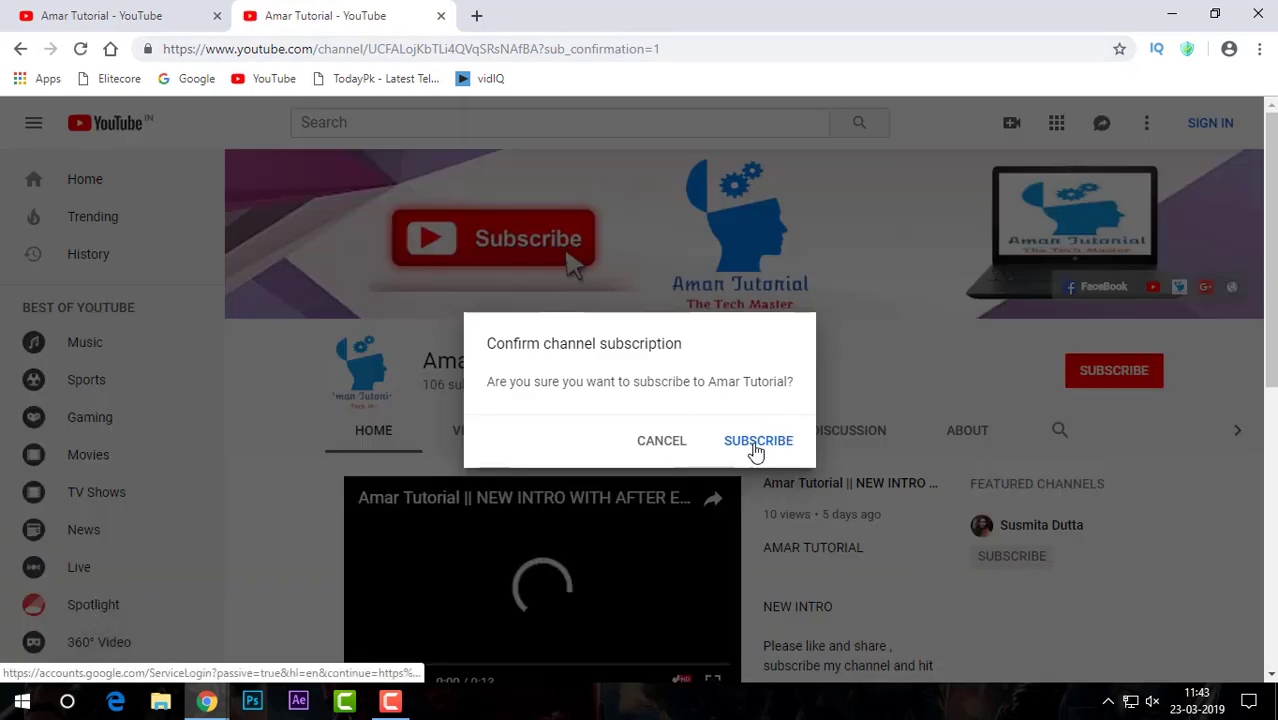
pyautogui.click(757, 447)
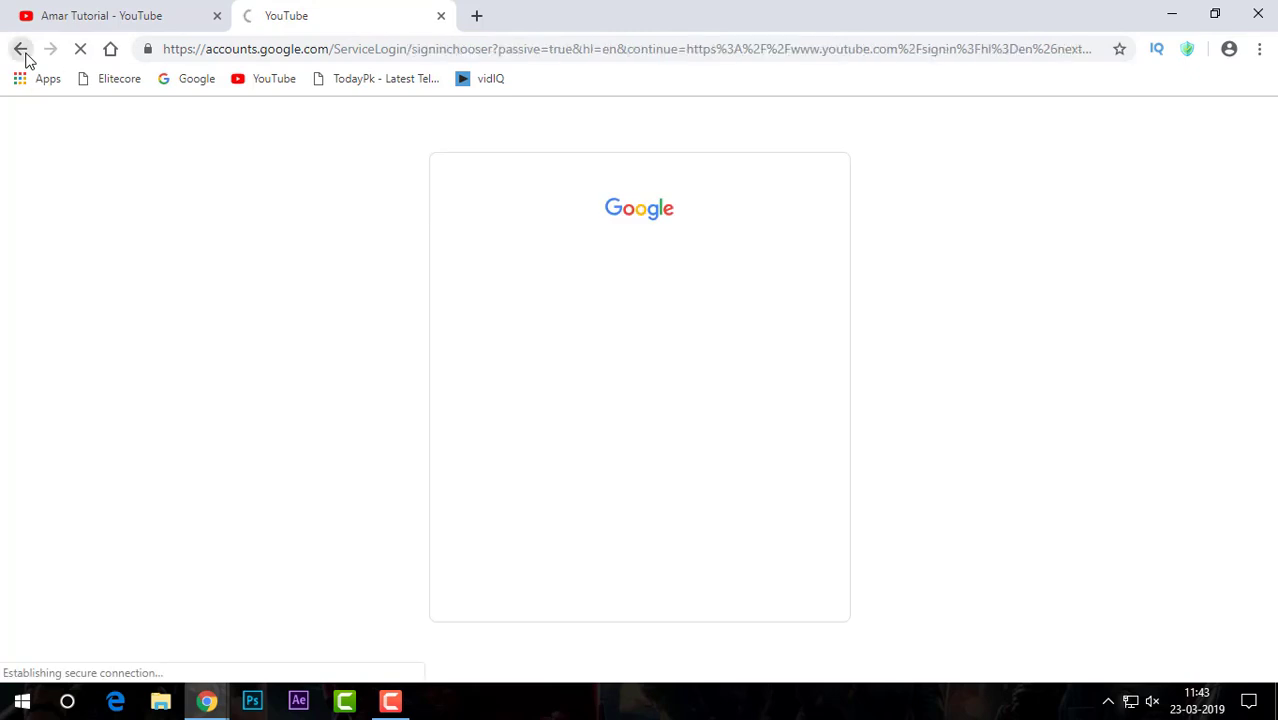
pyautogui.click(24, 53)
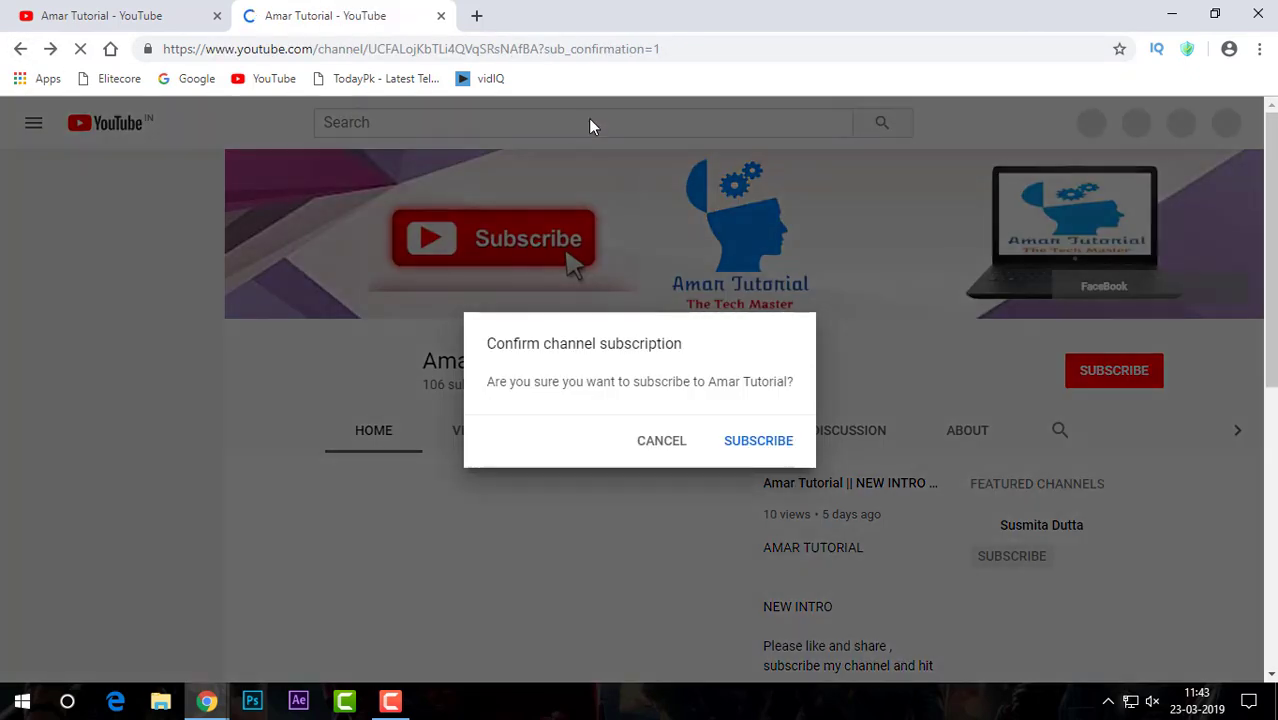
pyautogui.click(661, 441)
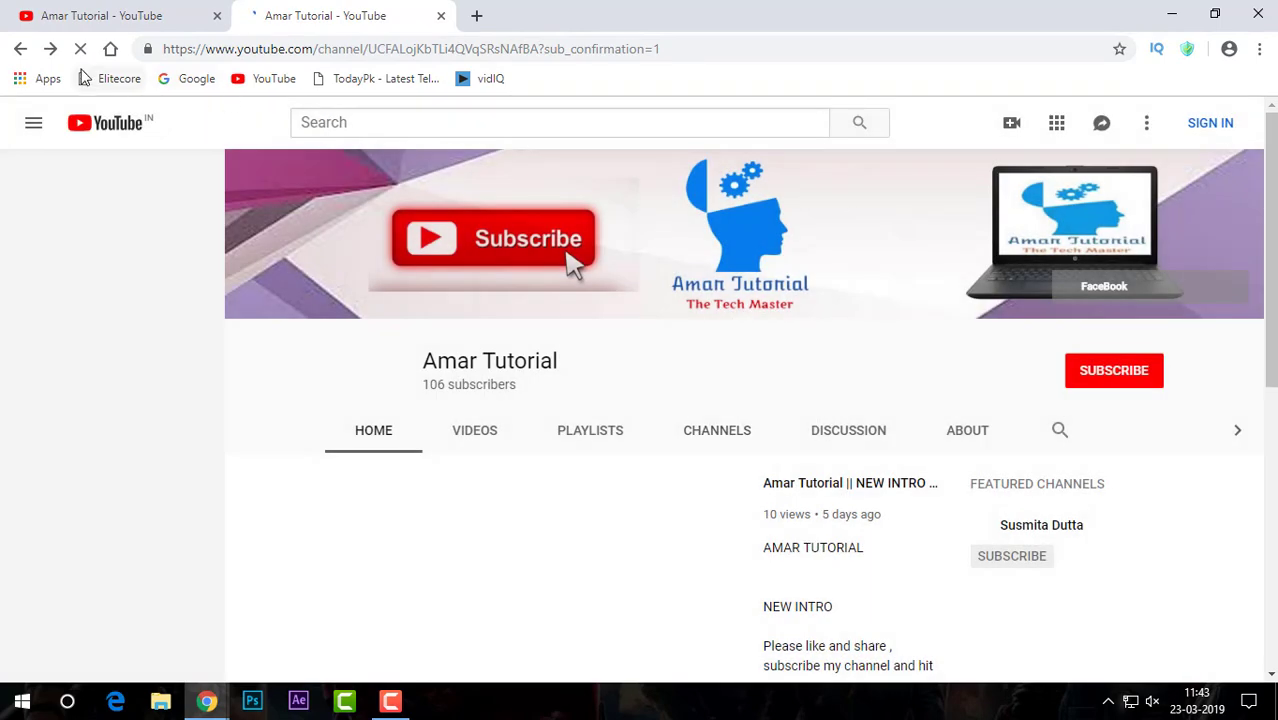